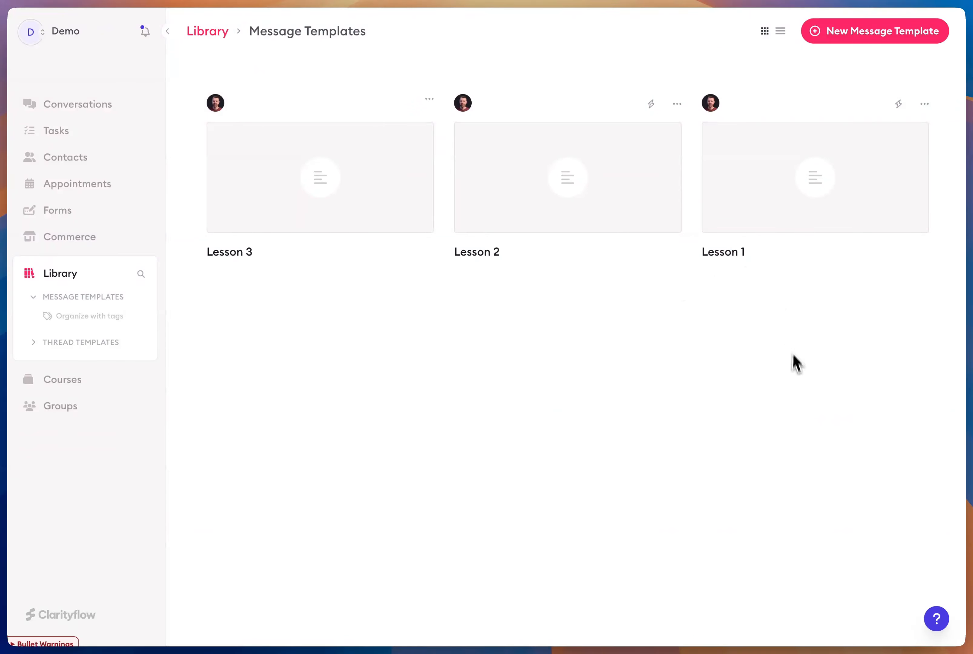
Start a new message template named "Workout reminder"
click(891, 42)
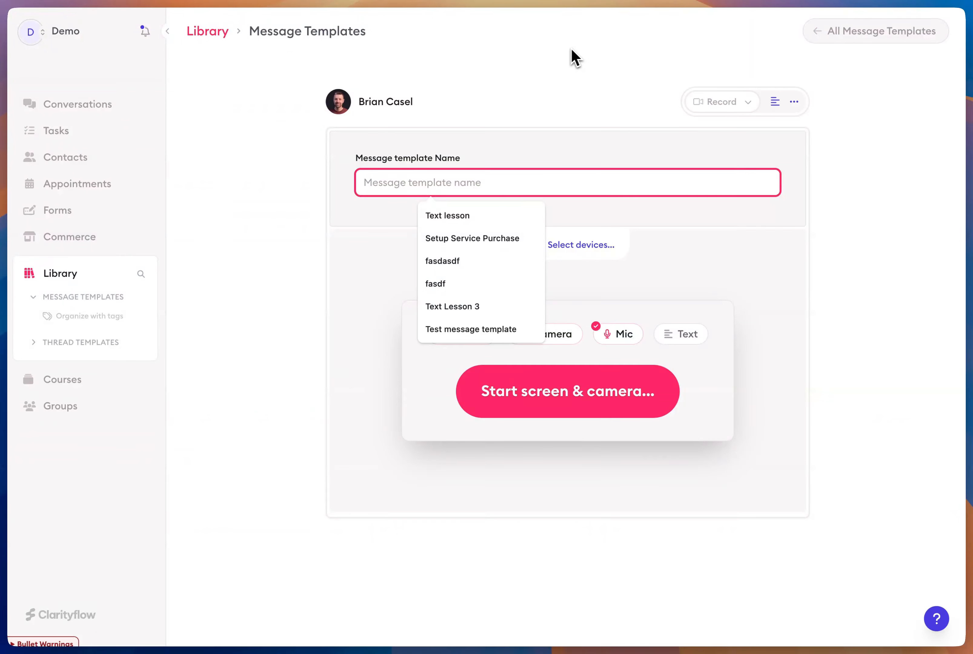
click(564, 57)
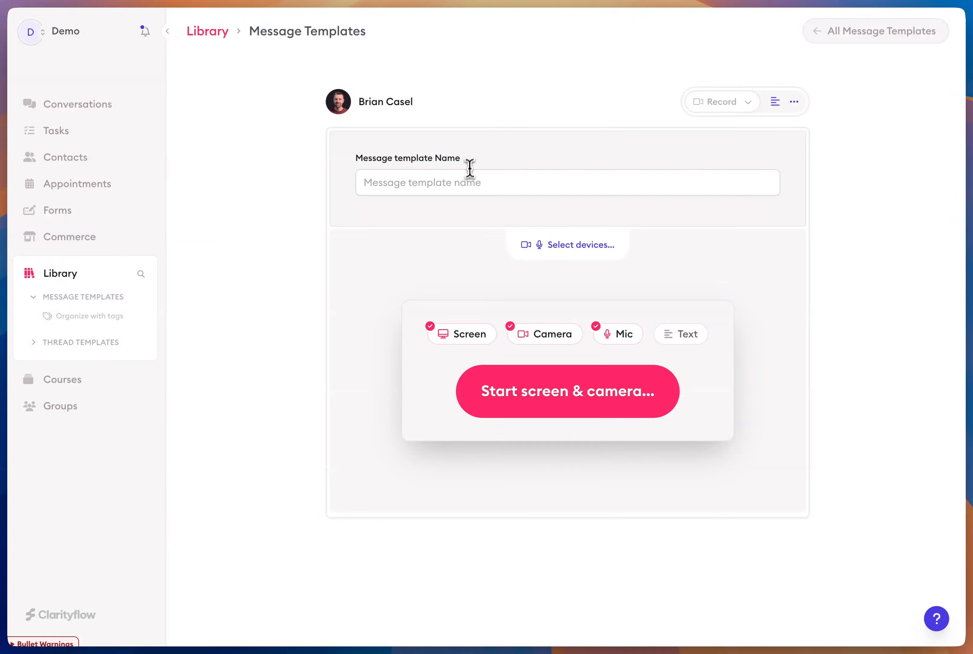
click(465, 180)
text(Wor)
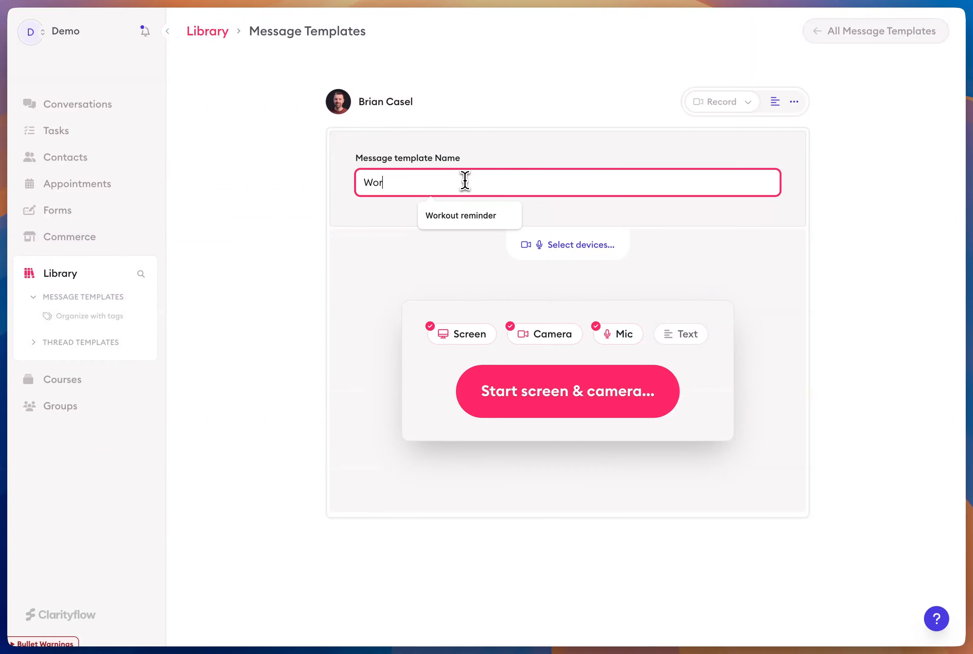
text(k)
key(Down)
key(Return)
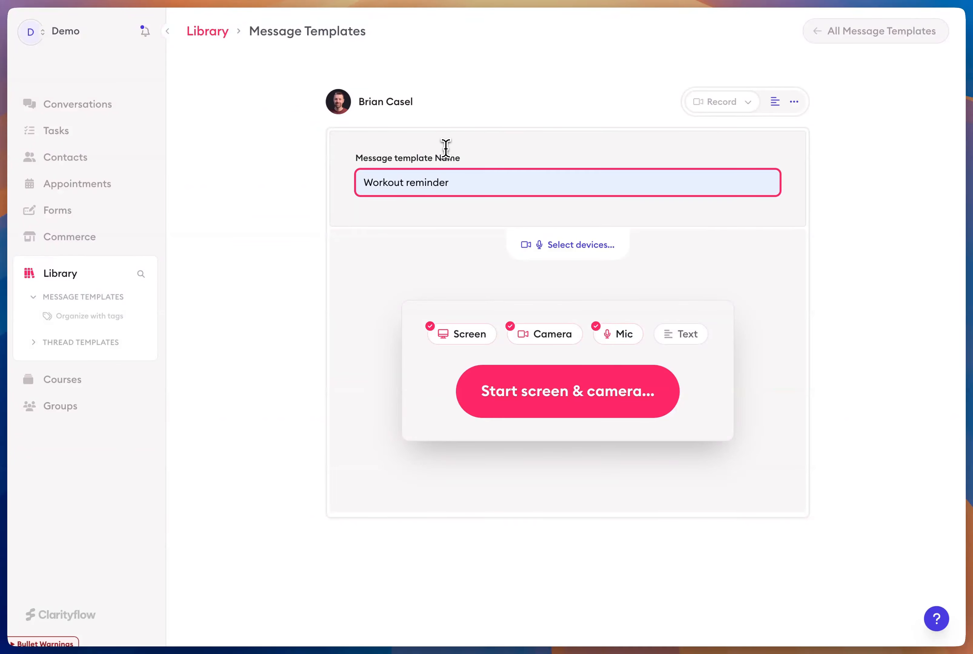
Include text in the message template and enter "Hey it's time for your weekly workout!" as its body
click(684, 335)
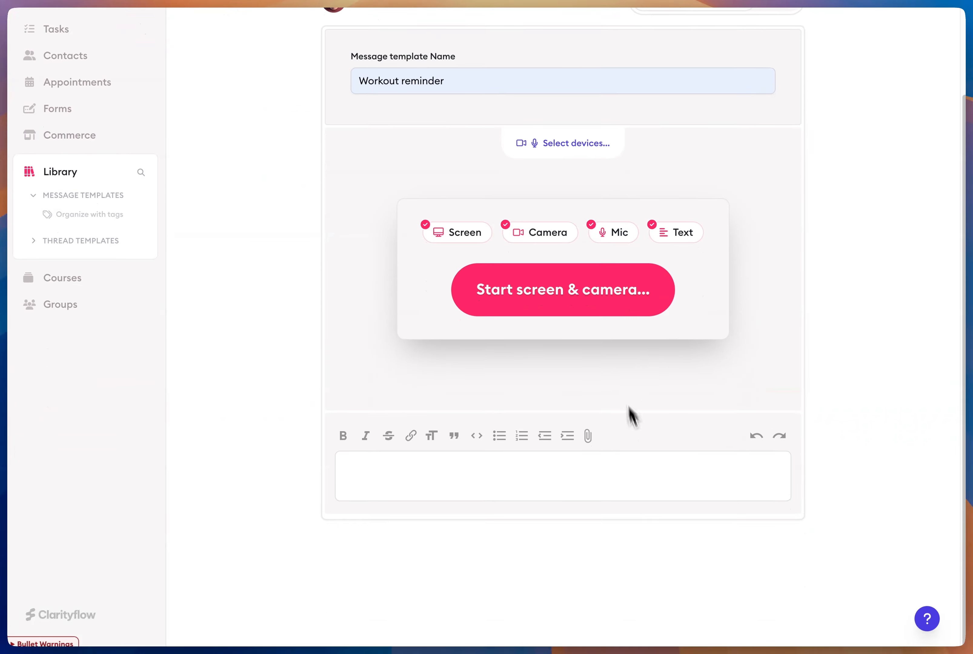
click(670, 469)
text(Hey it's)
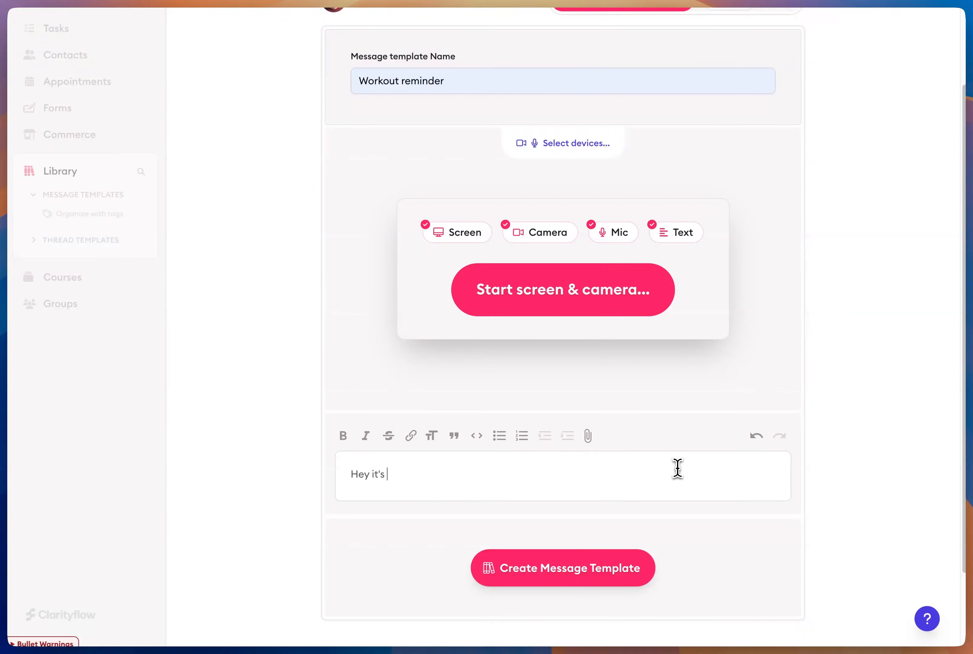
text( time for your weekly workout!)
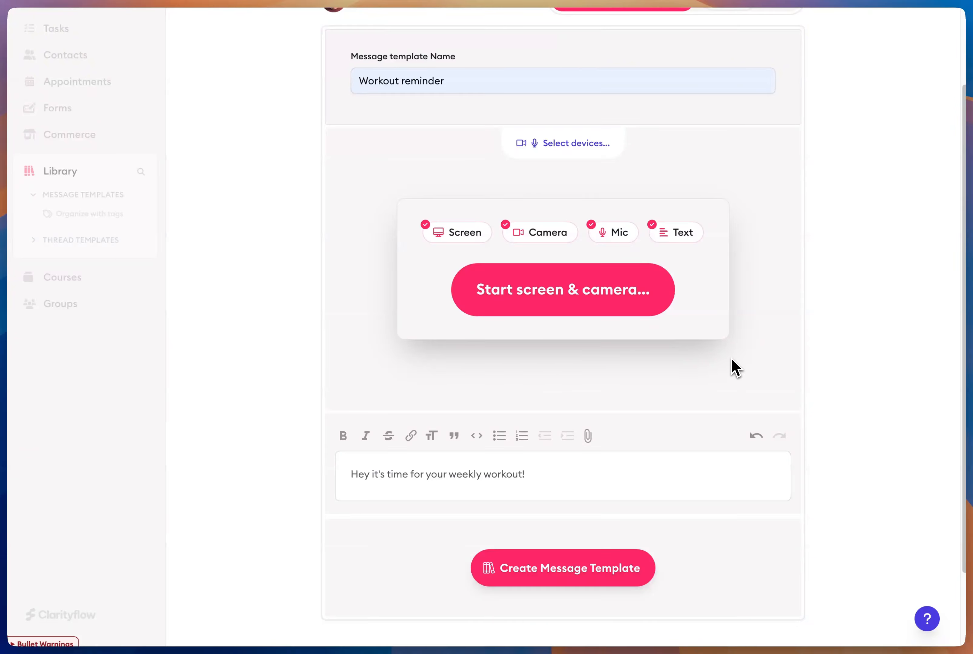
Add a task titled "Worked out!" to the message template and create the template
scroll(735, 361, up, 3)
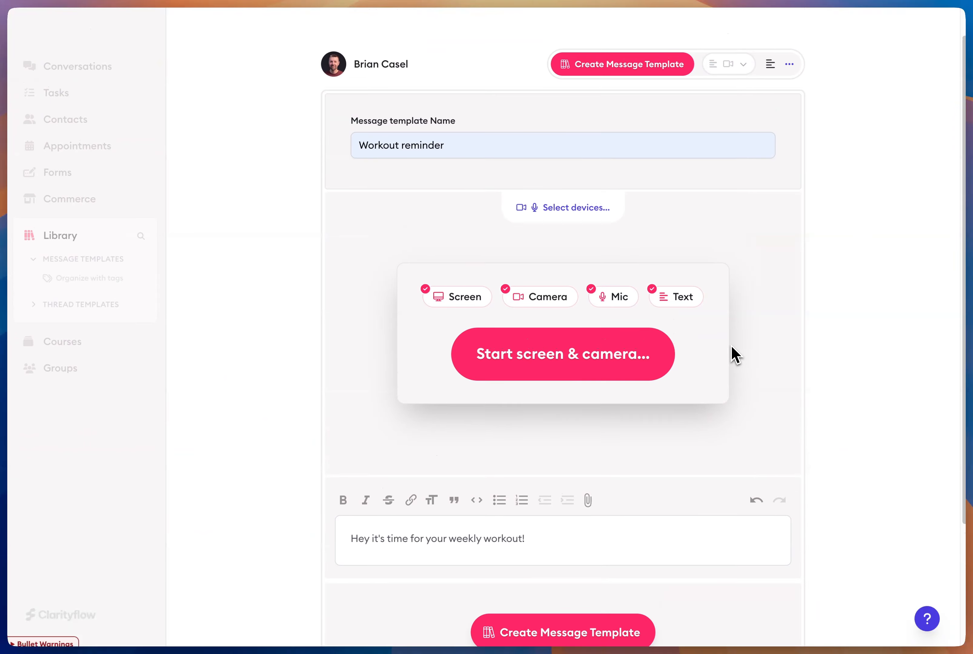
click(731, 67)
mouse_move(727, 71)
click(692, 346)
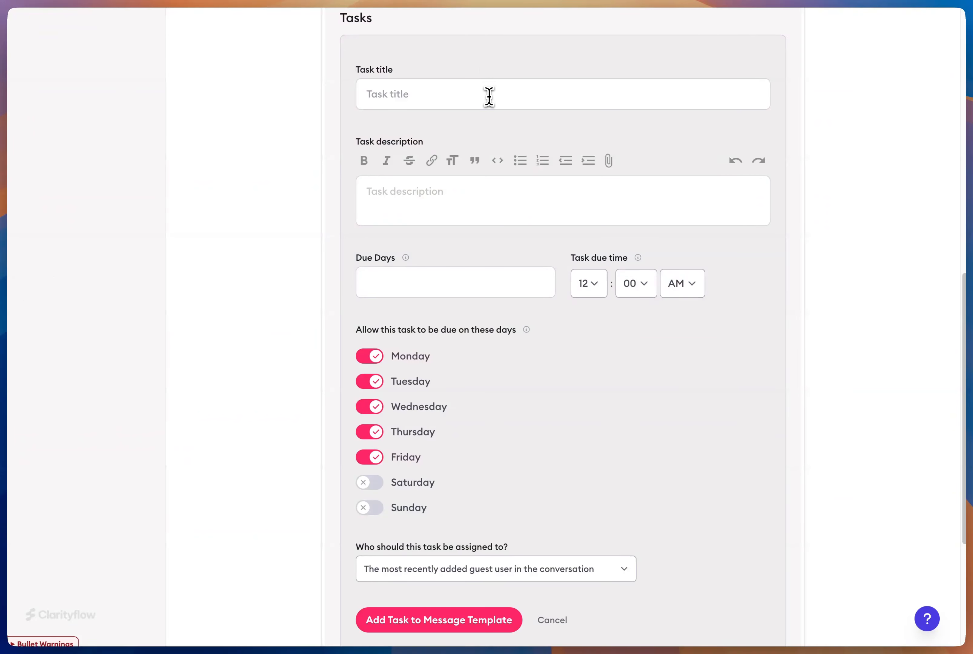
click(489, 96)
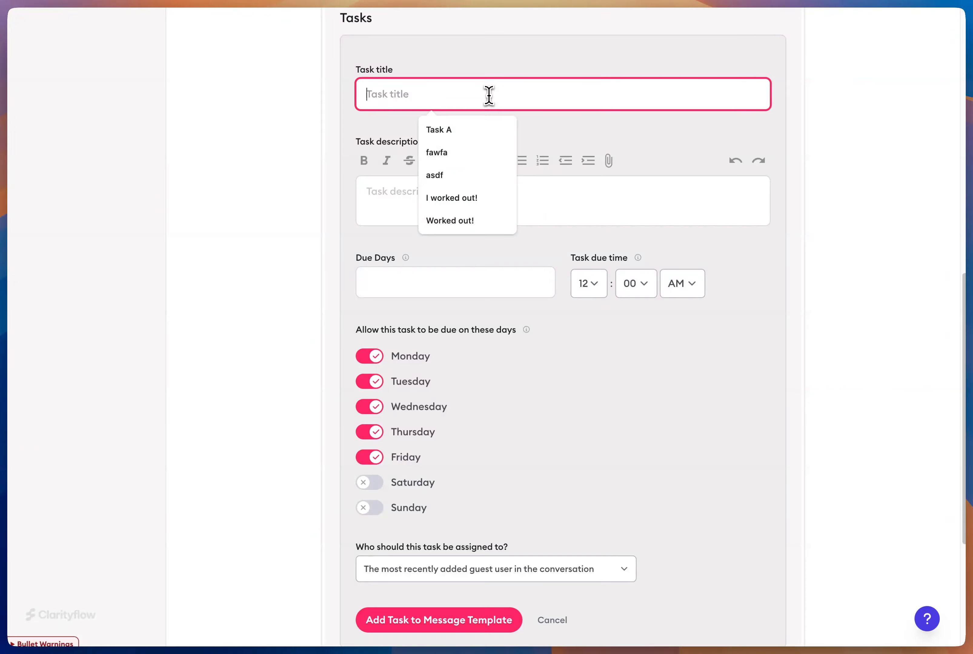
text(Worked out!)
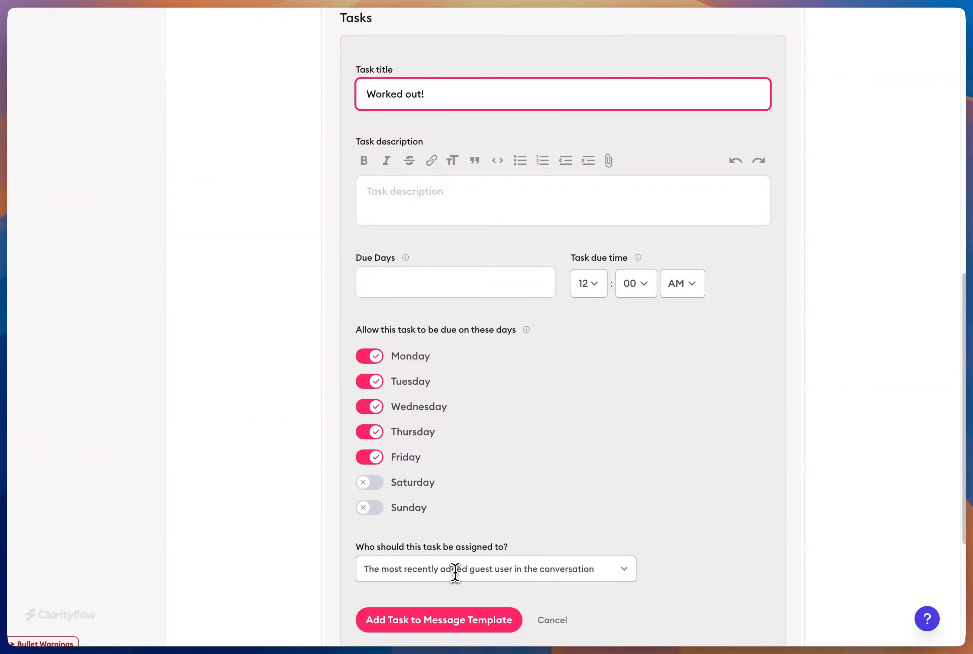
click(484, 621)
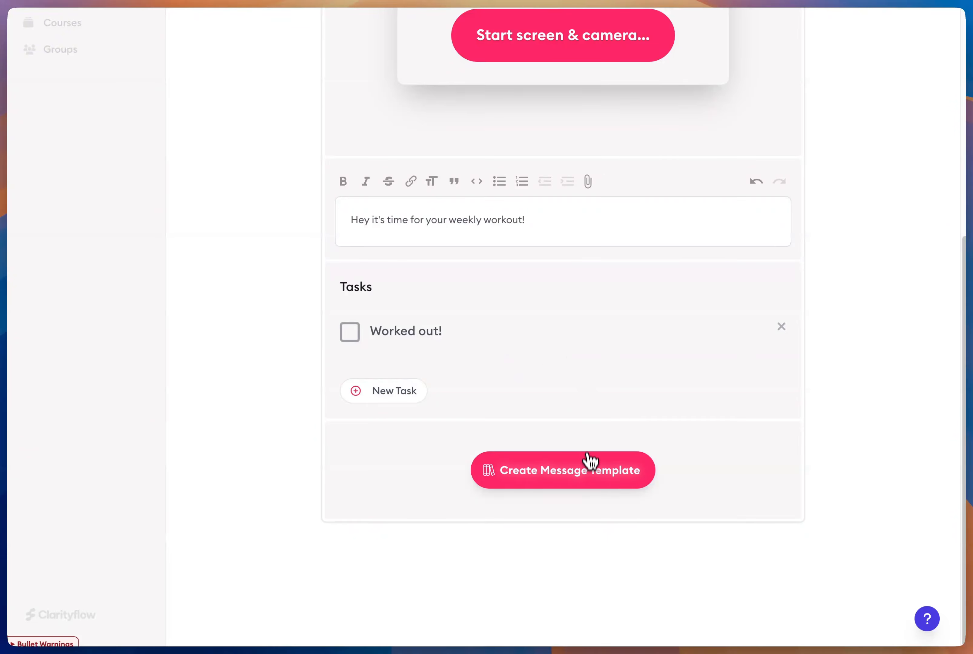
click(589, 469)
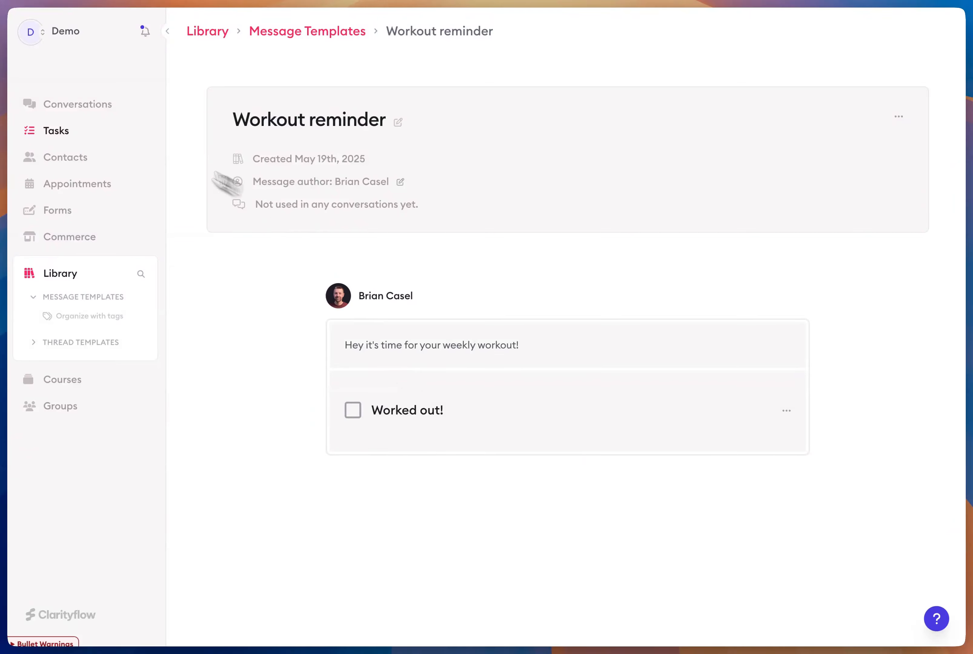
Create a new conversation and open its settings
click(88, 106)
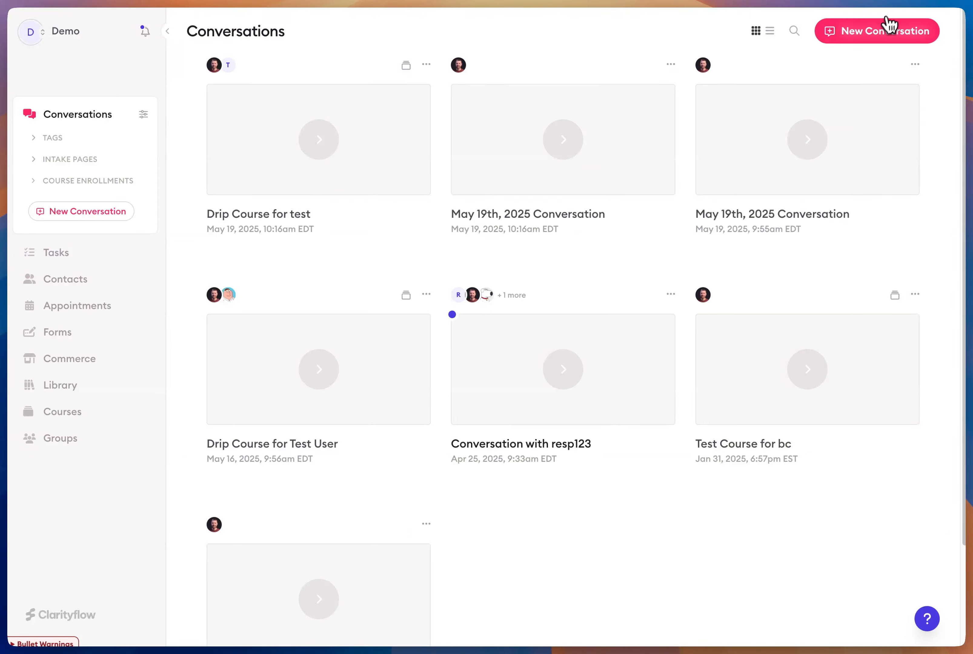
click(888, 28)
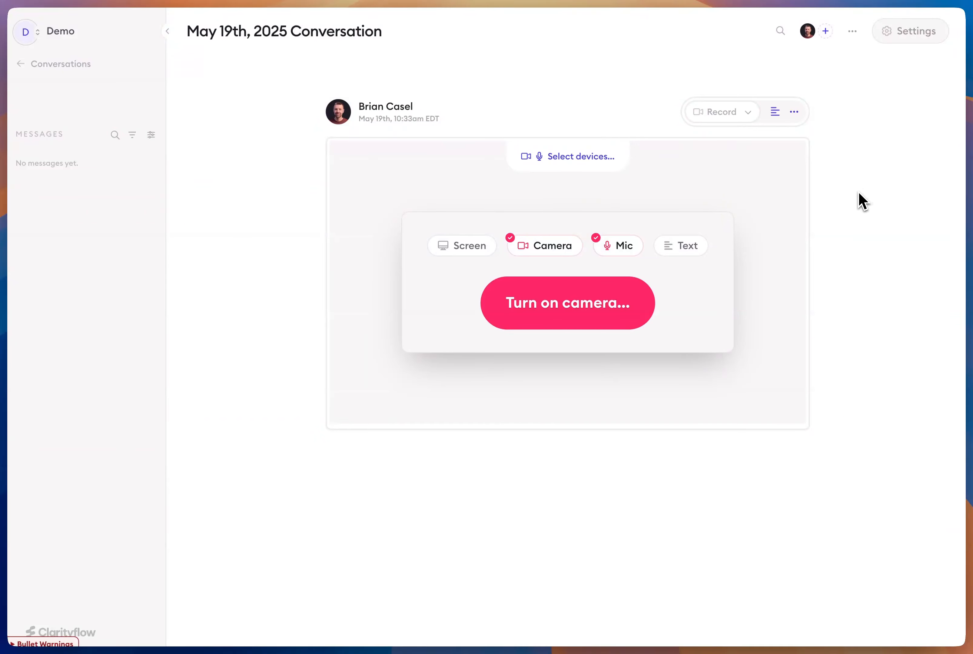
click(917, 46)
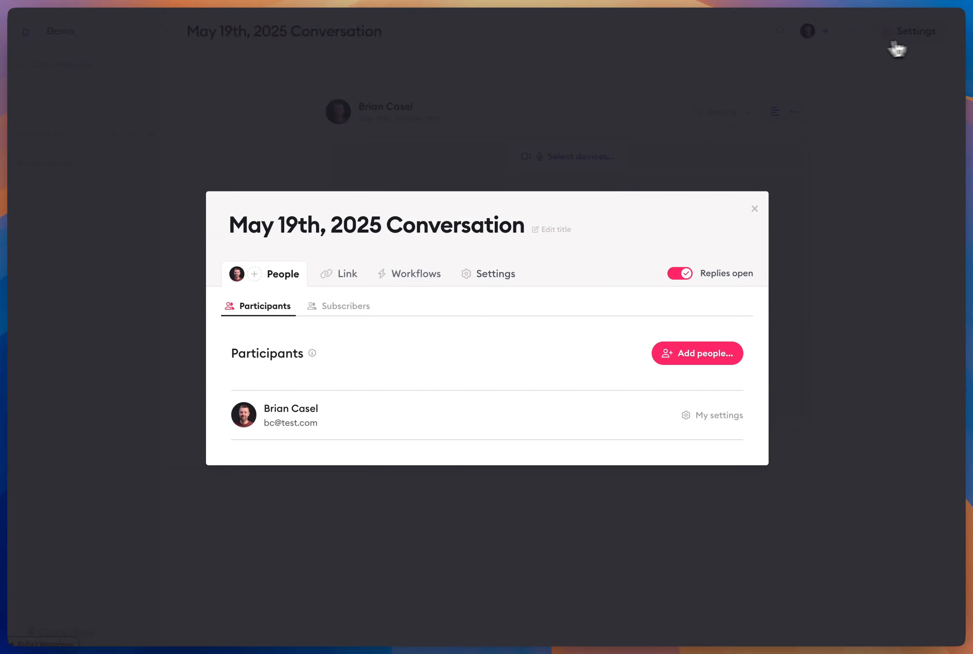
Start a conversation workflow that is triggered by this conversation's creation
click(426, 285)
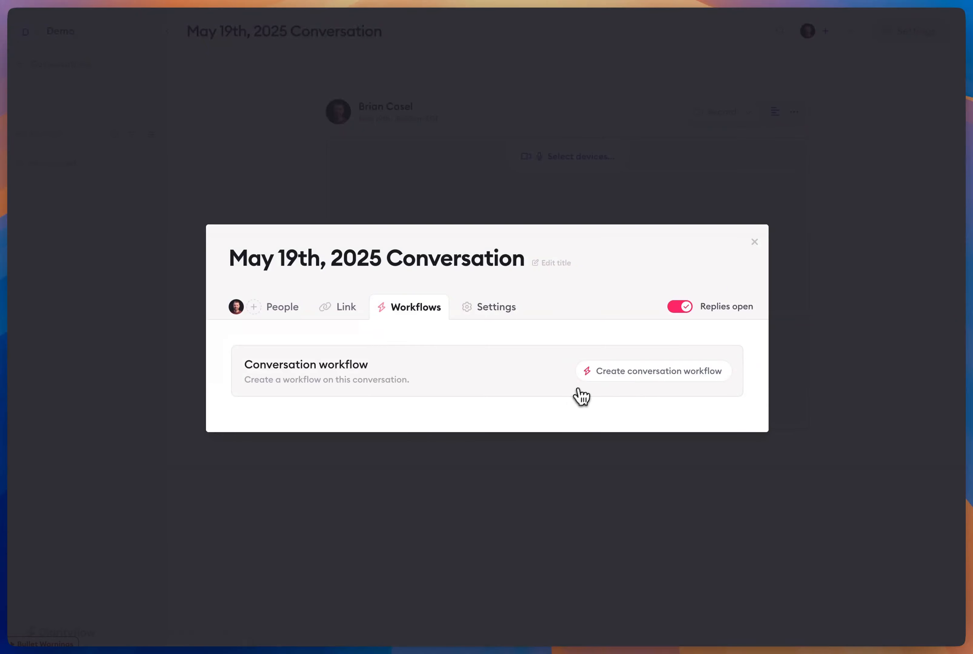
click(645, 376)
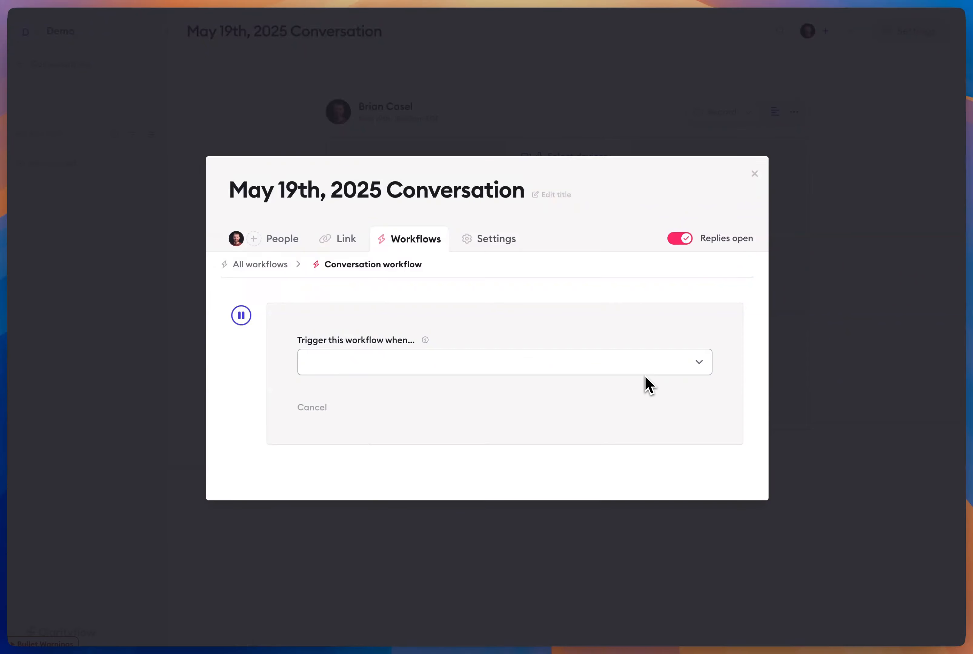
click(369, 369)
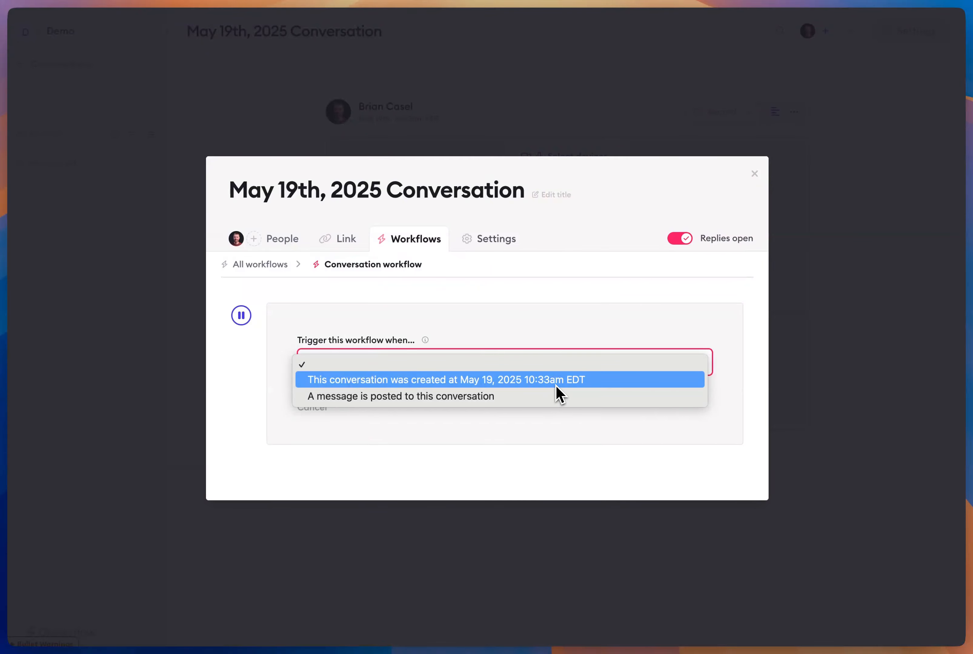
click(545, 384)
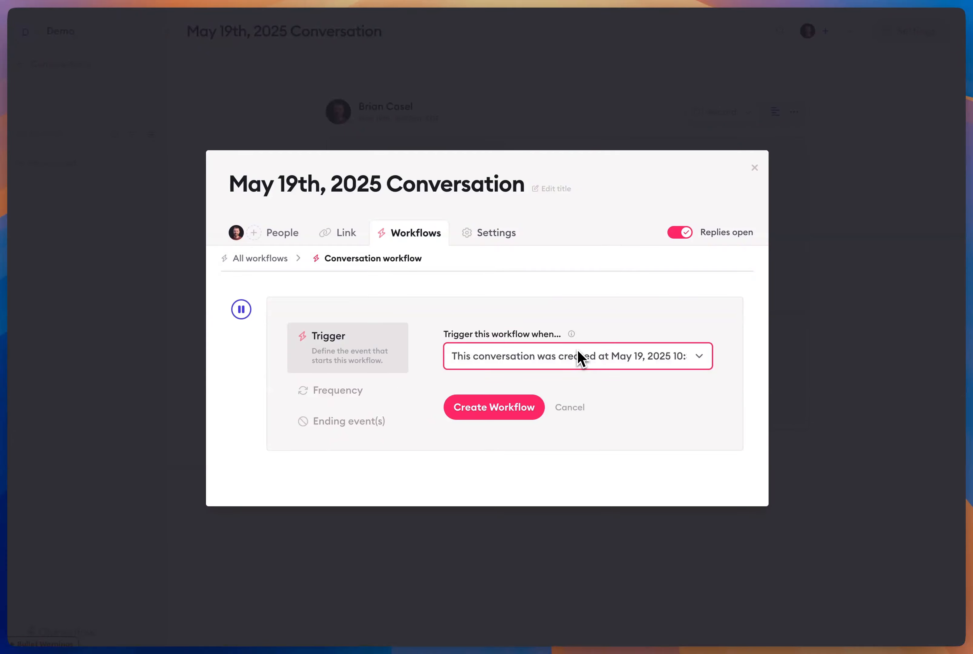
Set the workflow's run frequency to repeat on a schedule after the first run, every week
click(333, 391)
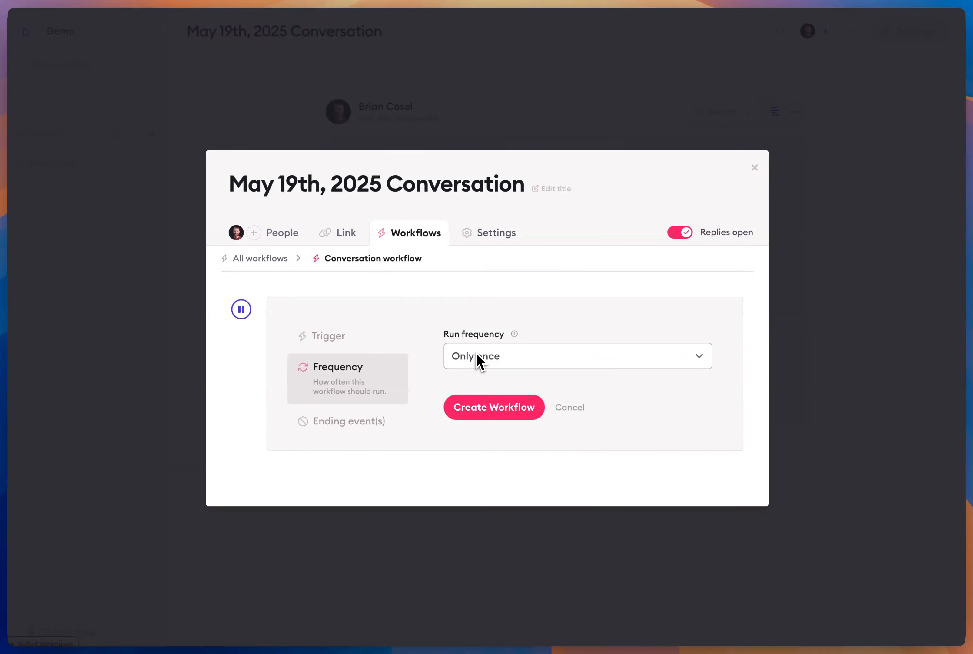
click(513, 354)
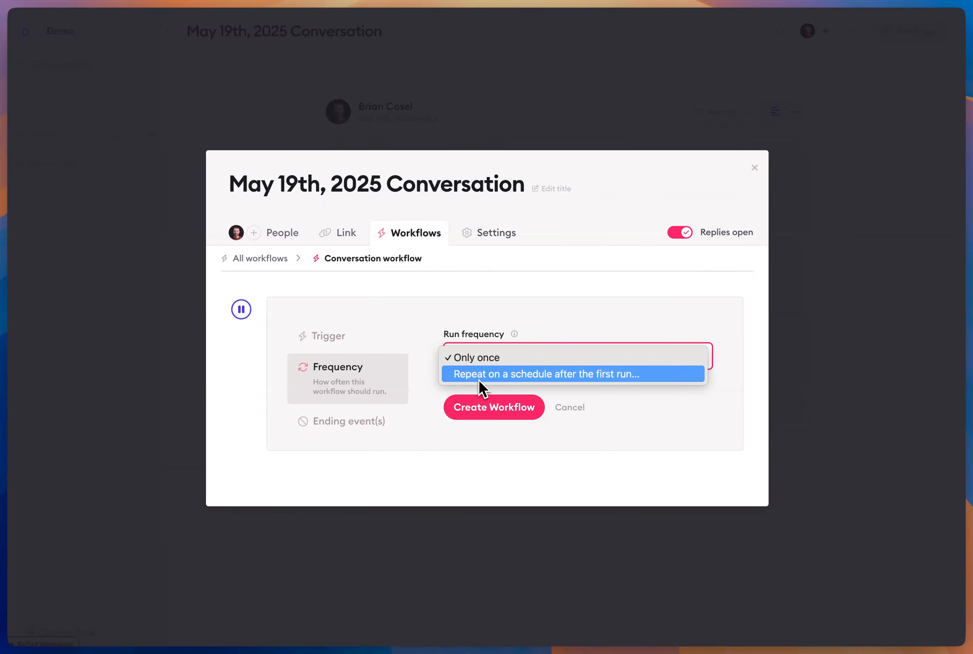
click(494, 376)
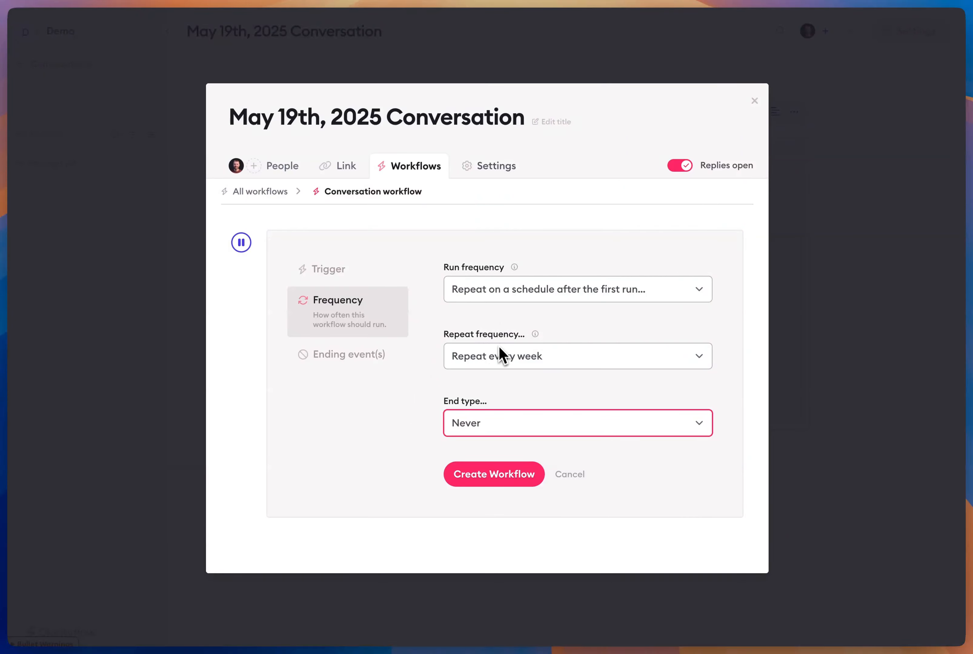
click(484, 361)
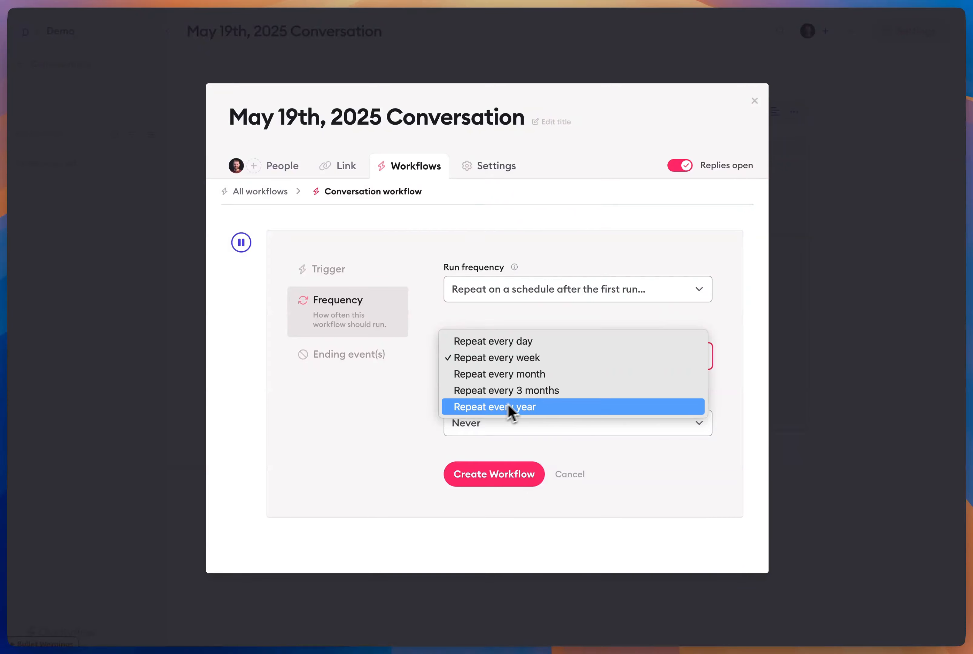
click(508, 358)
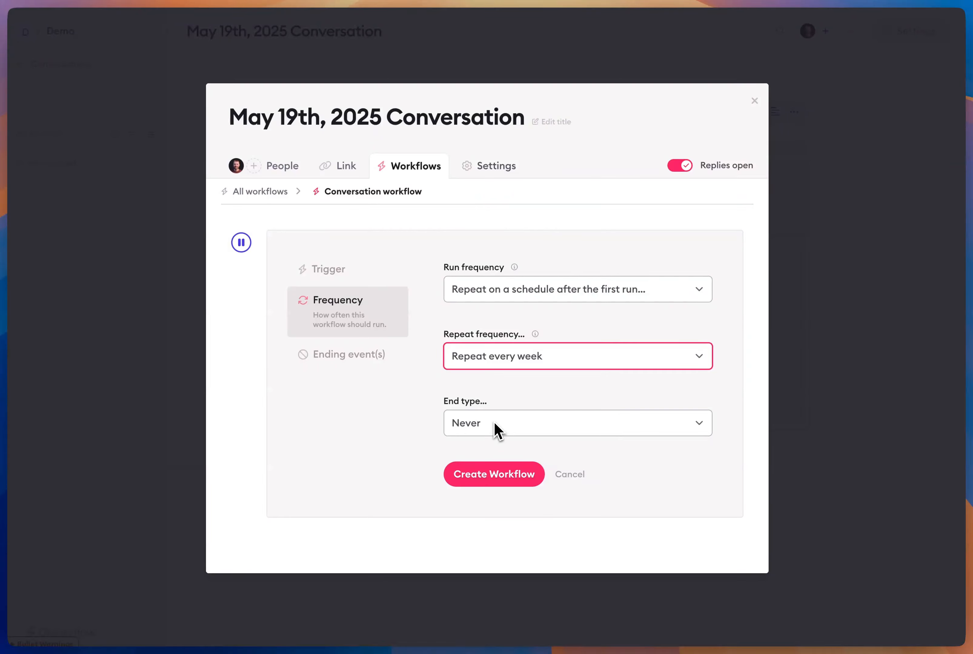
Set the repetition to end after 4 runs and create the workflow
click(485, 430)
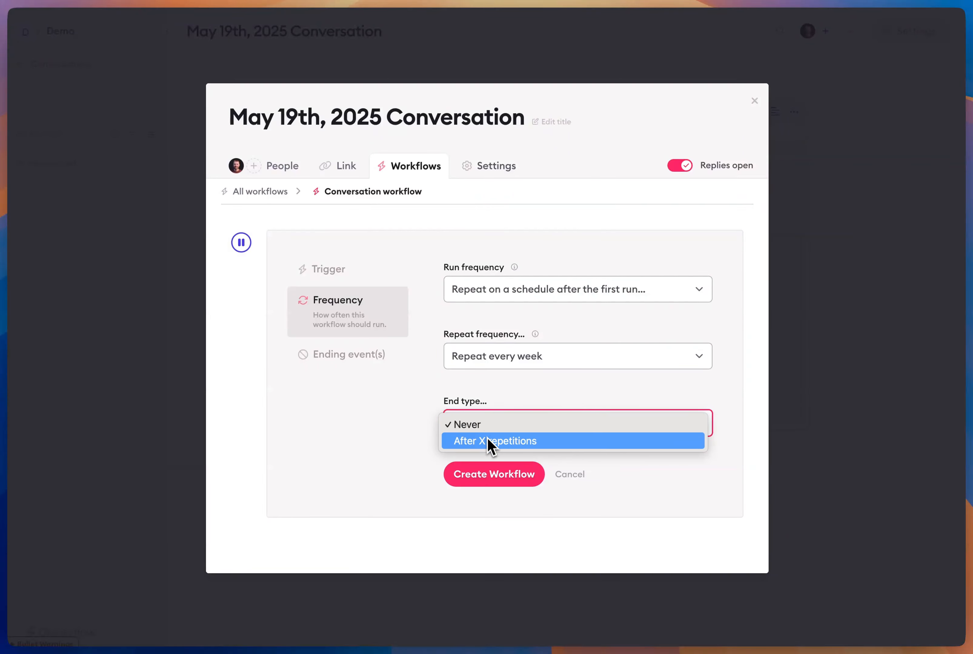
click(488, 441)
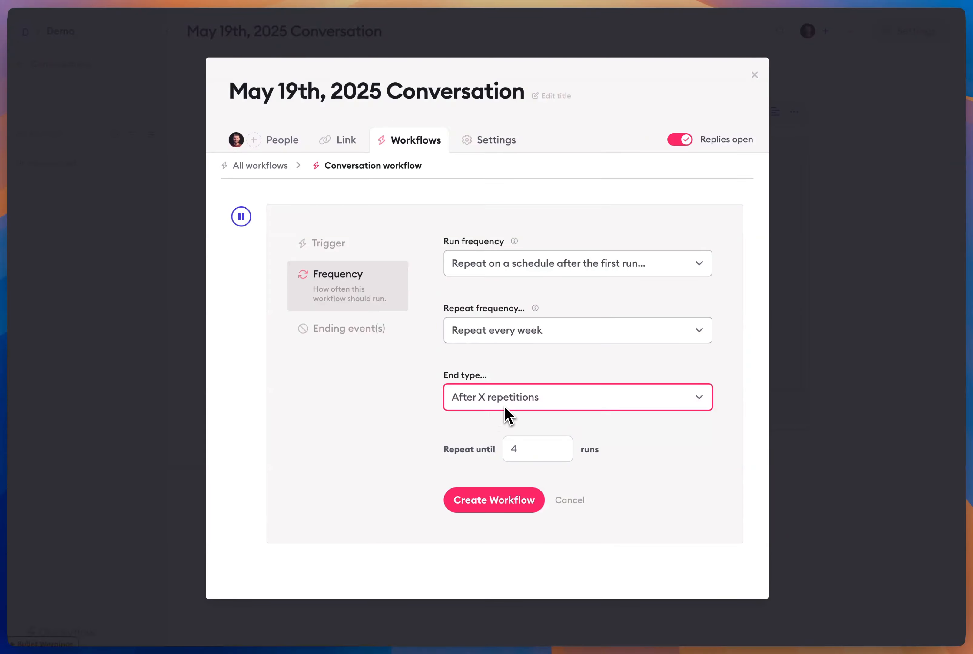
click(520, 450)
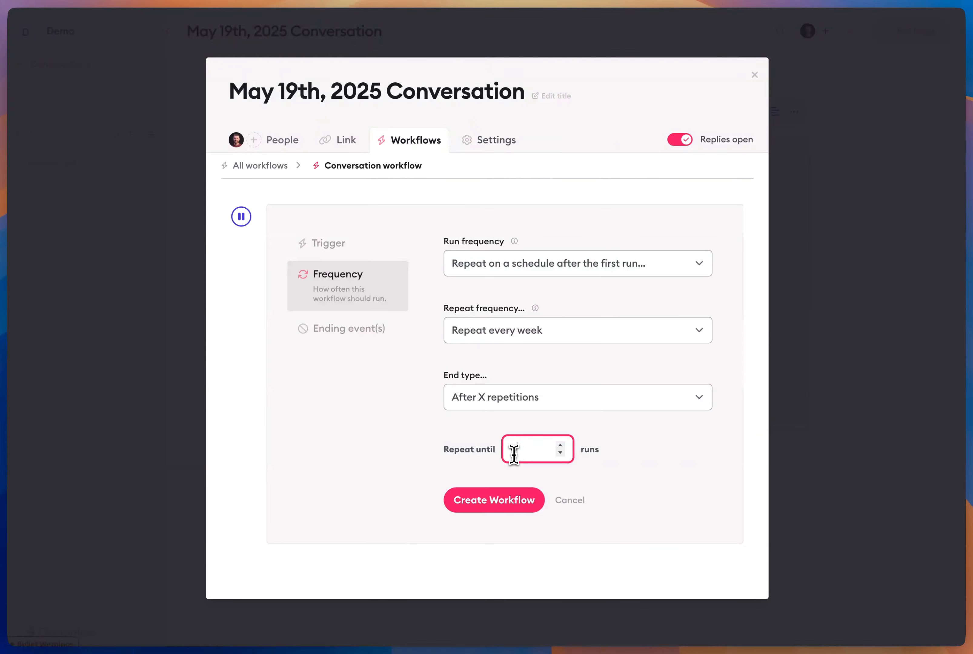
text(4)
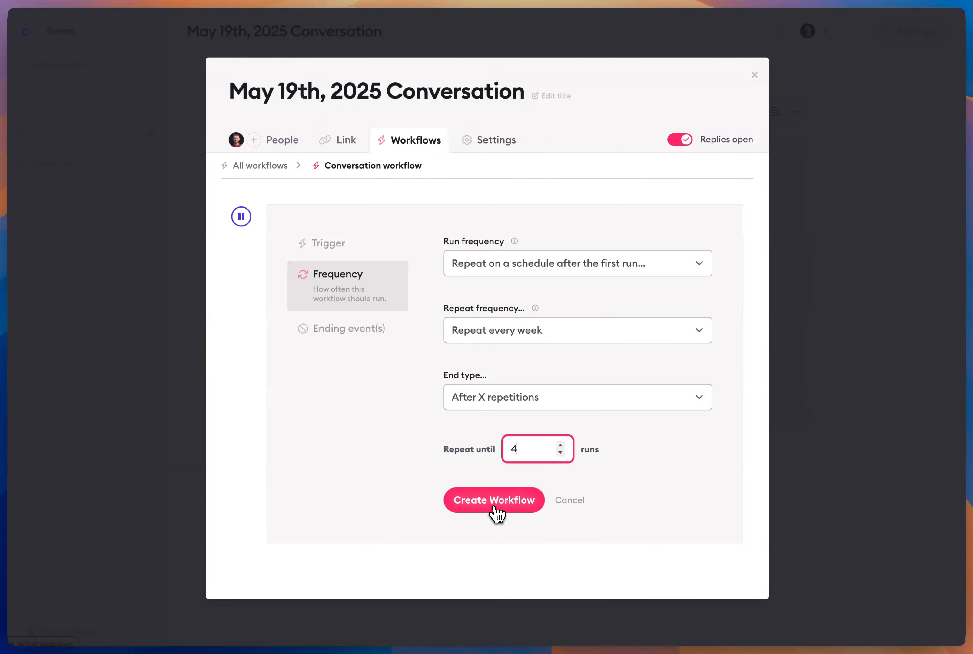
click(495, 508)
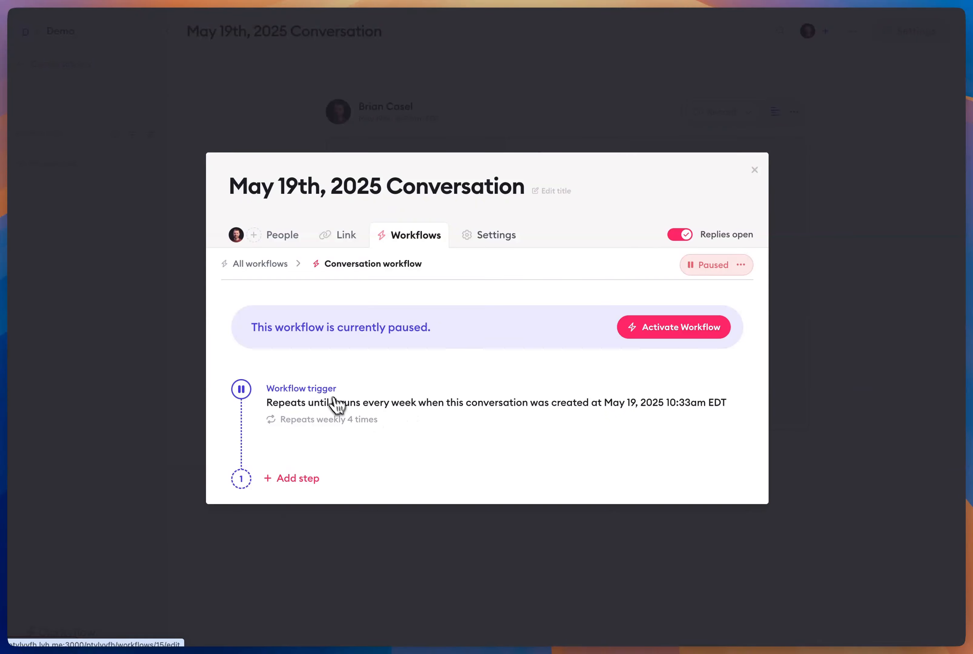
Add a first workflow step of the type that sends a message or thread into this conversation
click(295, 480)
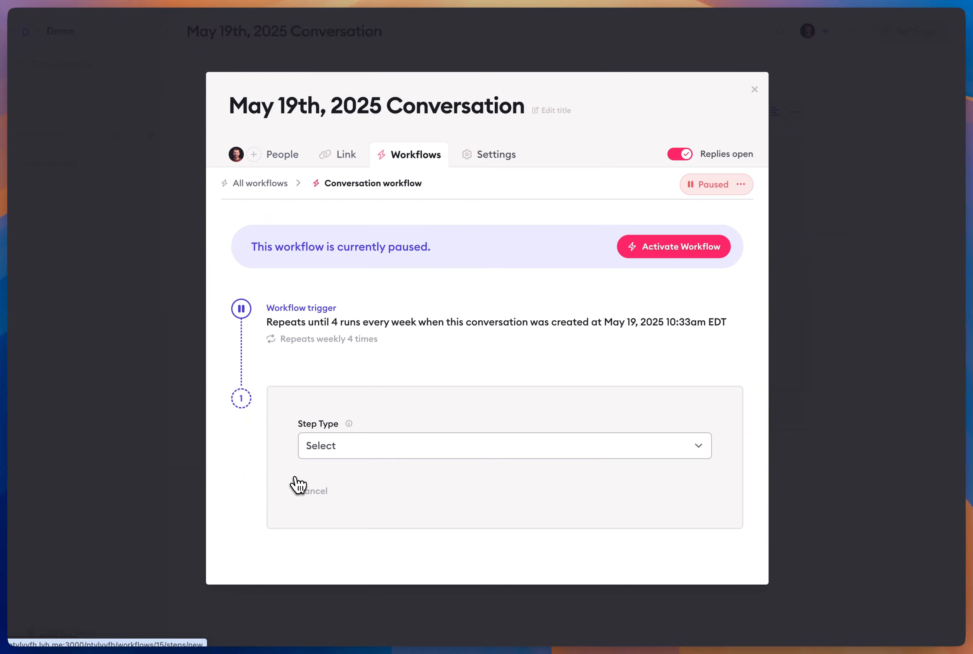
click(351, 448)
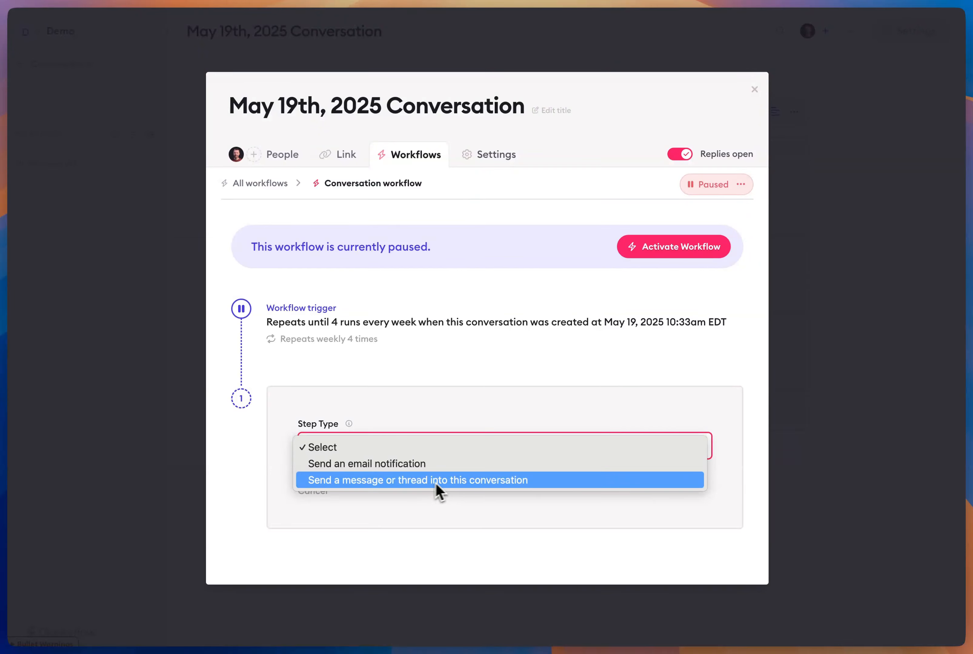
click(375, 482)
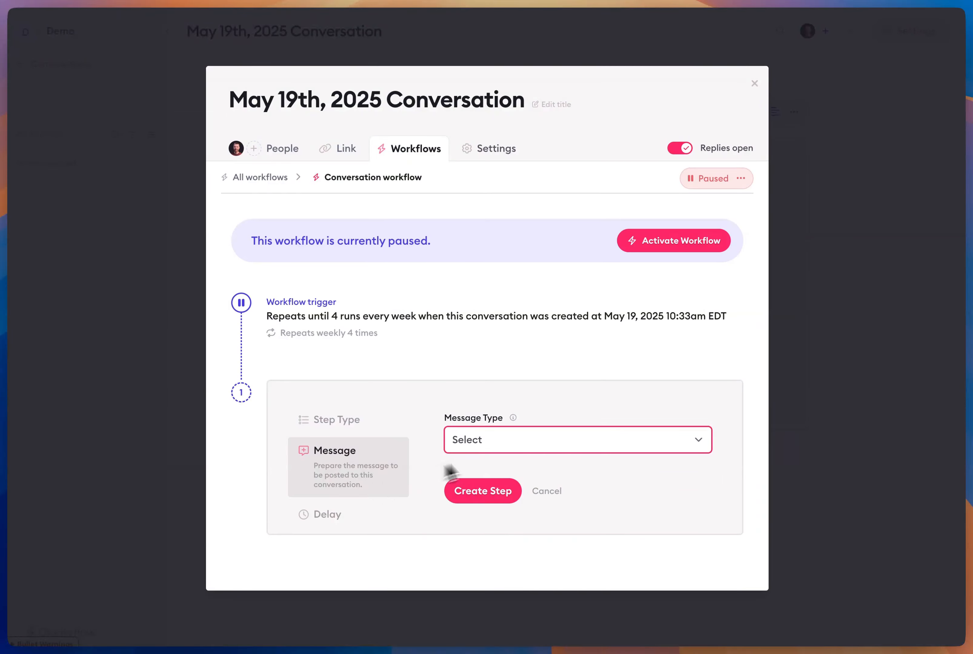
Have the step use the "Workout reminder" message template and create the step
click(492, 441)
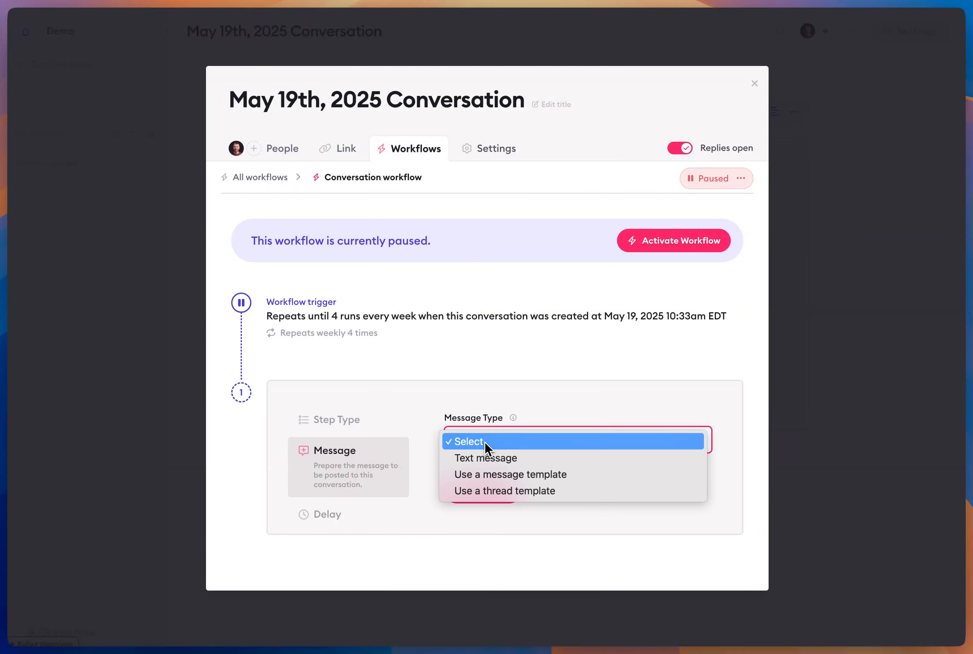
click(489, 478)
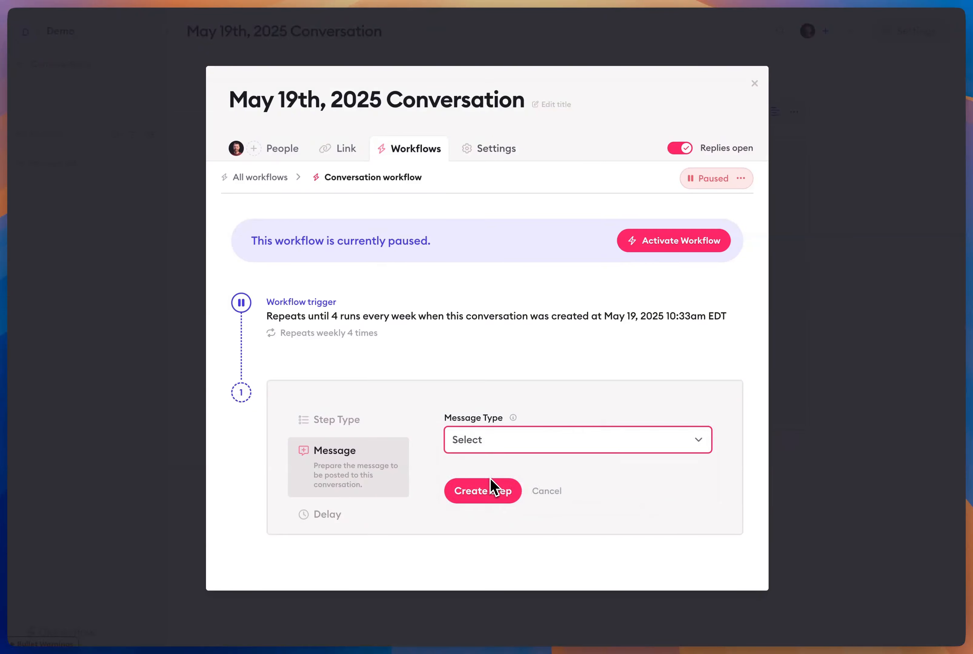
click(550, 485)
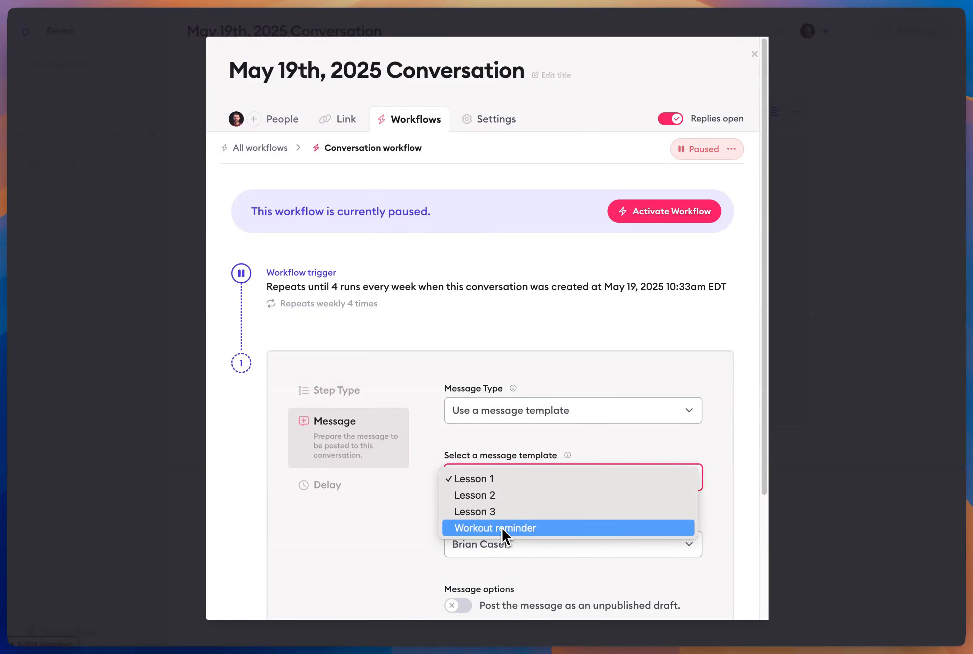
click(532, 529)
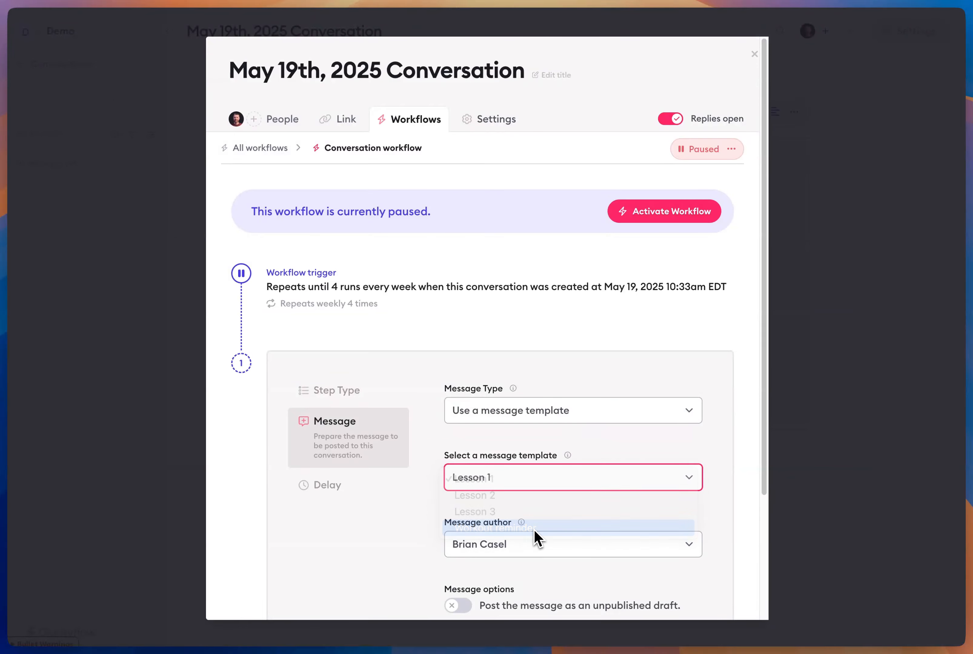
scroll(554, 517, down, 4)
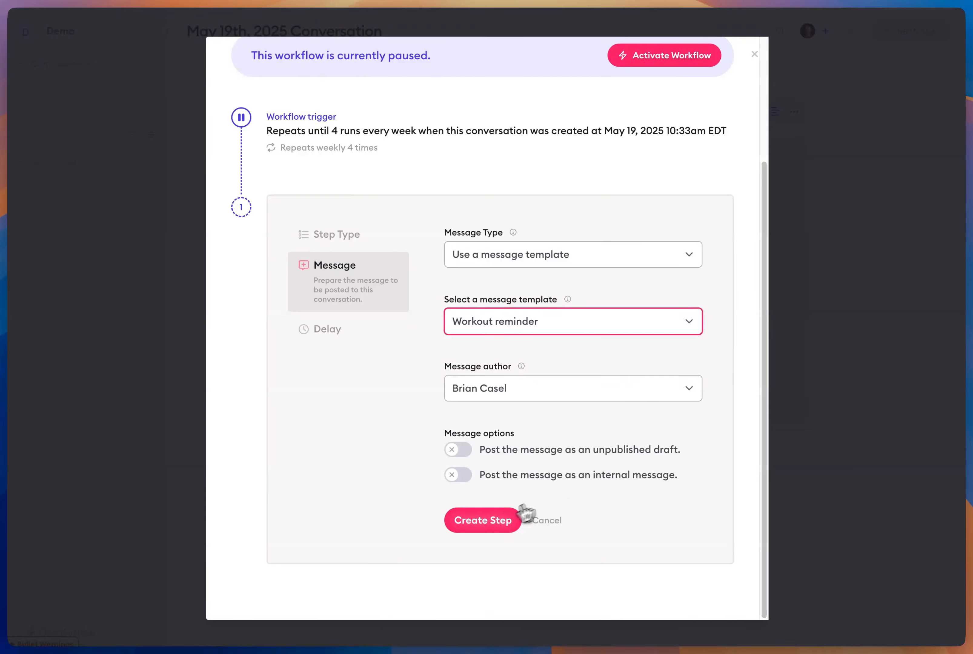
click(494, 529)
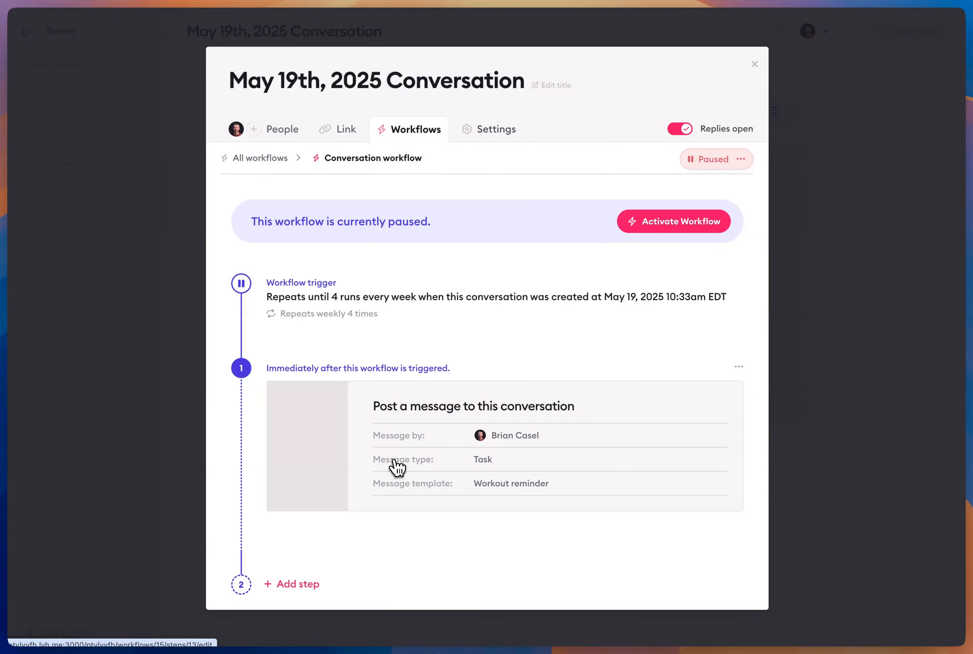
Activate the conversation workflow, keeping its trigger as it is, and close the conversation's settings
click(683, 227)
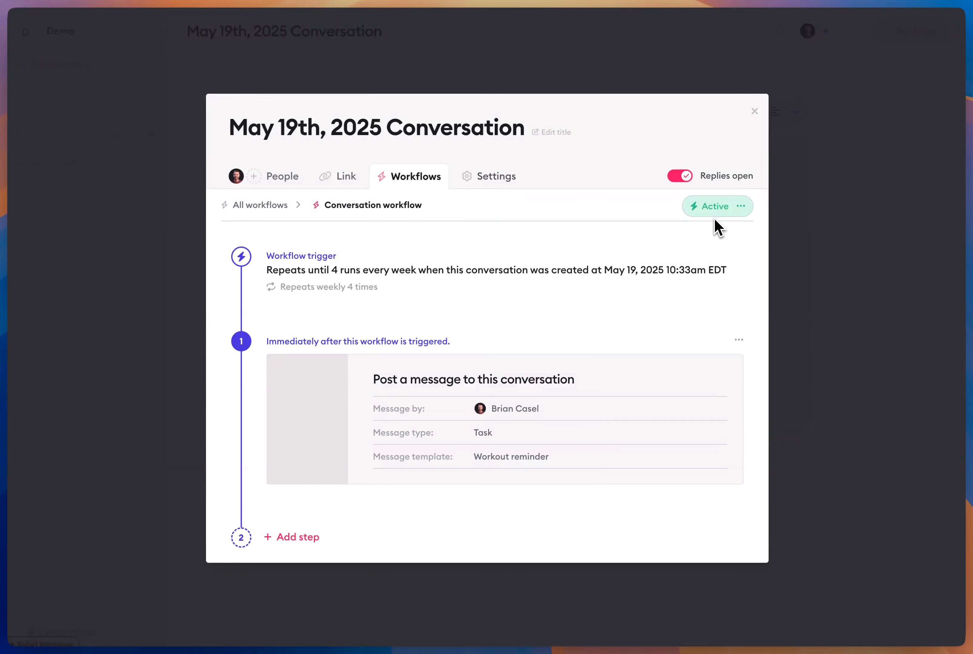
click(573, 273)
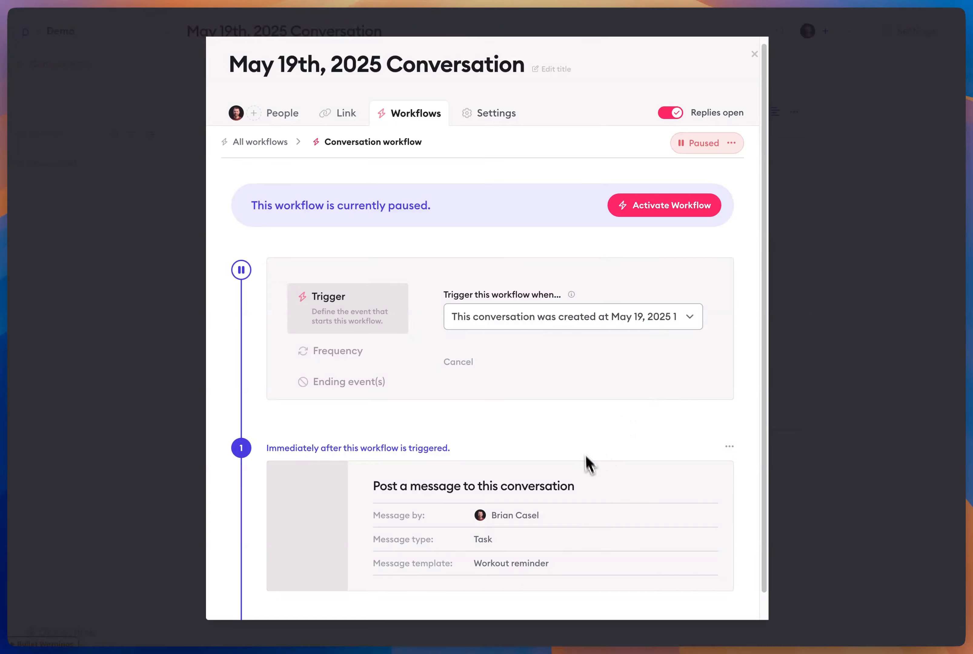
click(671, 207)
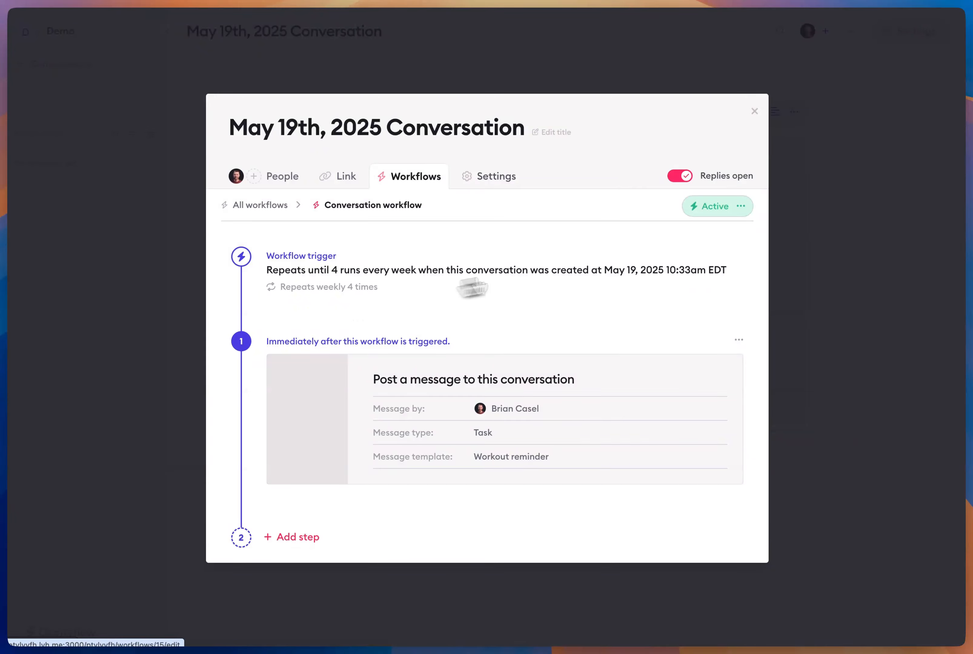
click(857, 340)
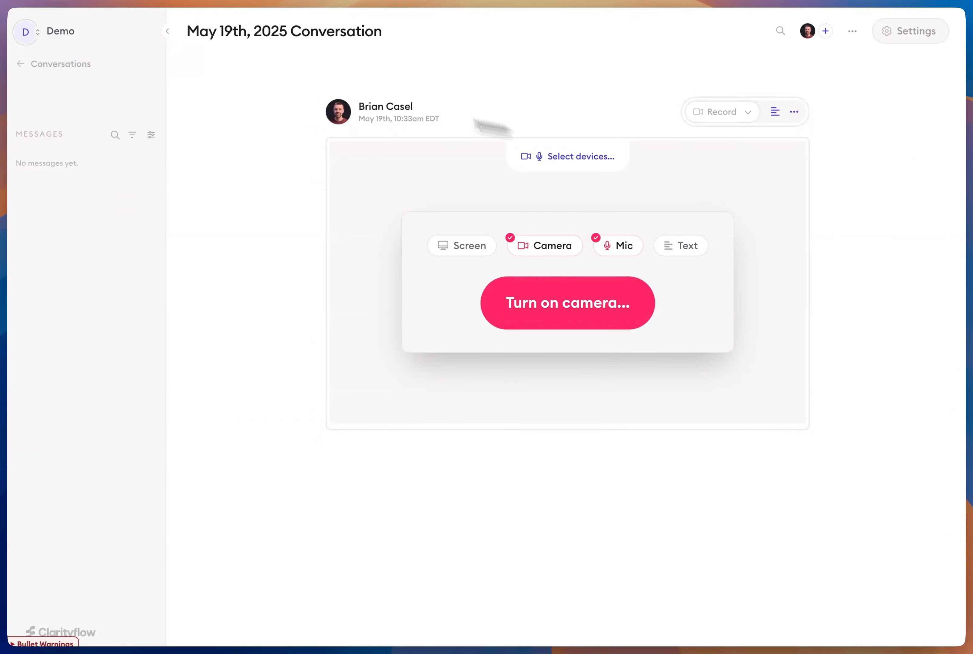
Create a new course titled "Workout Bootcamp"
click(77, 74)
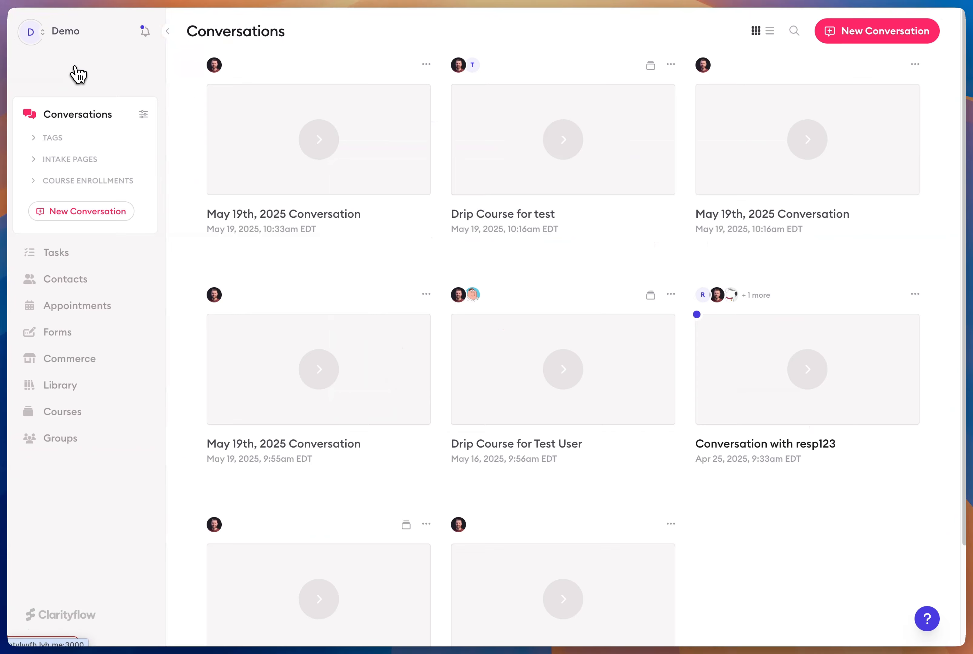
click(76, 409)
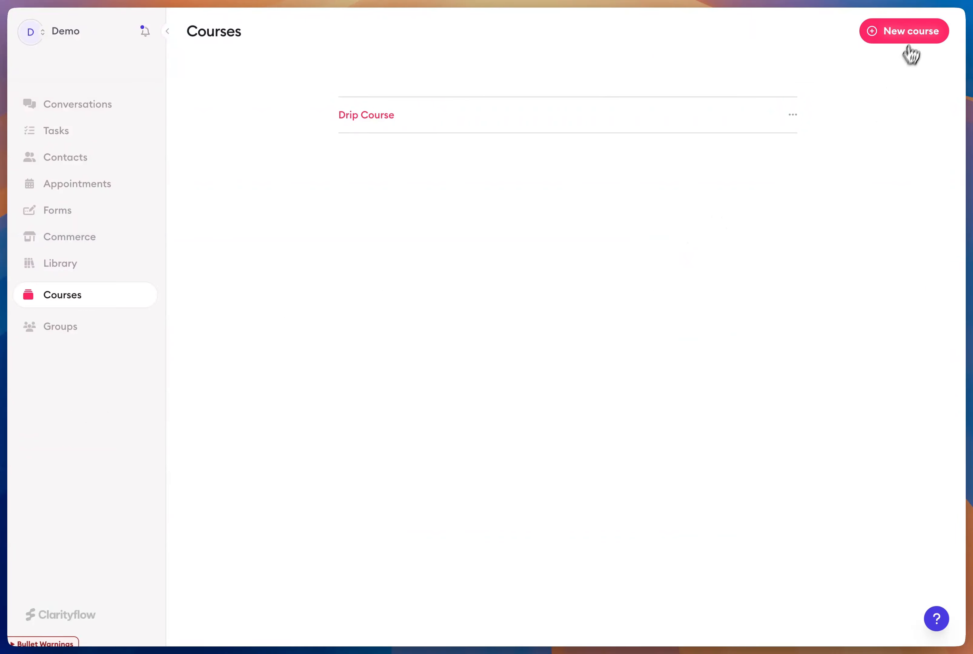
click(917, 36)
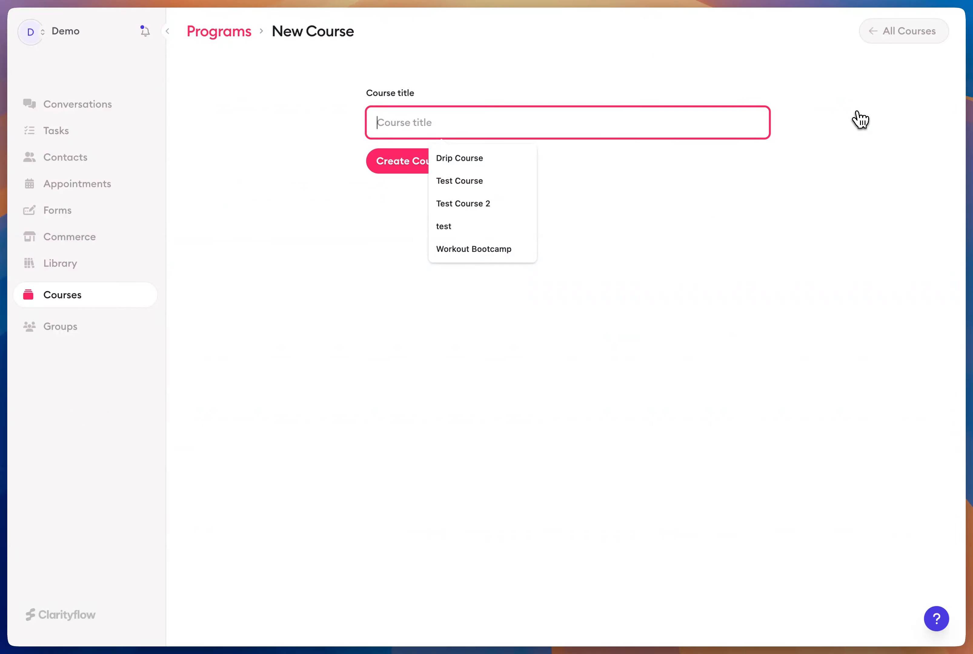
text(Work)
key(Down)
key(Return)
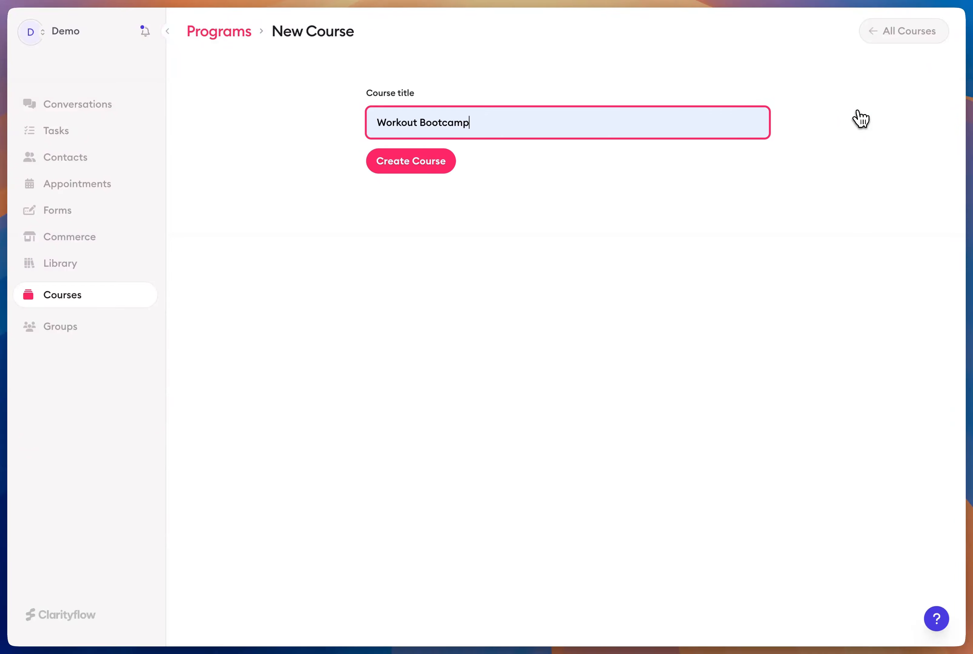
click(711, 208)
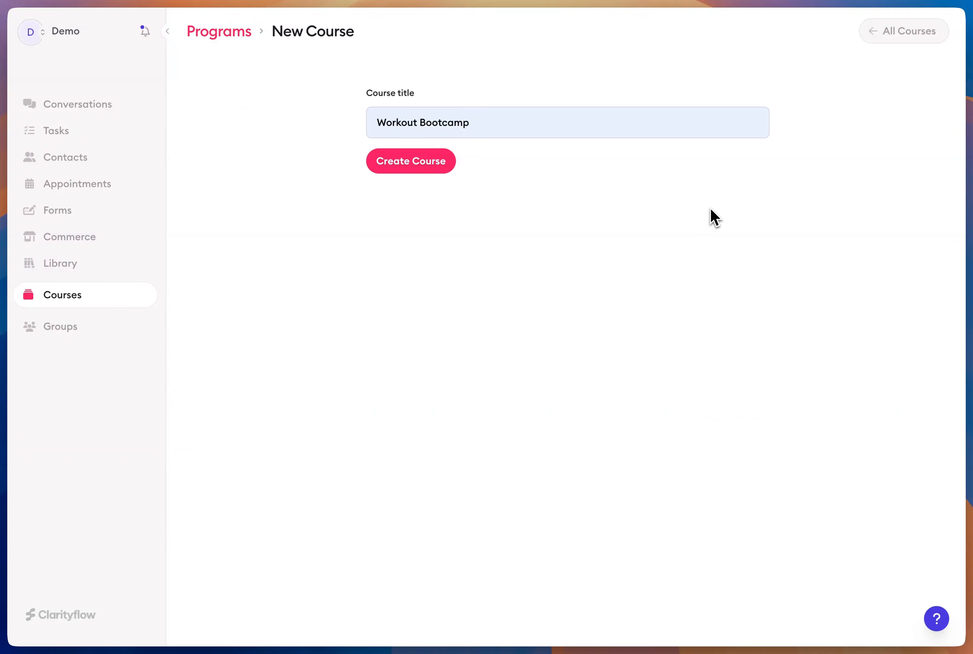
click(416, 171)
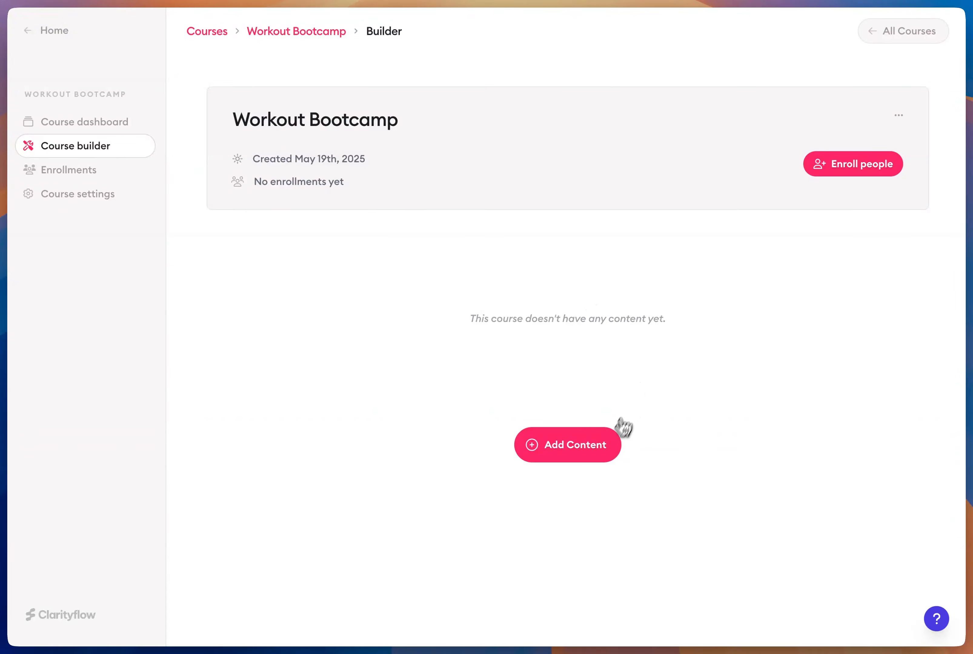
Add the "Workout reminder" message template from the library to the course as content
click(606, 446)
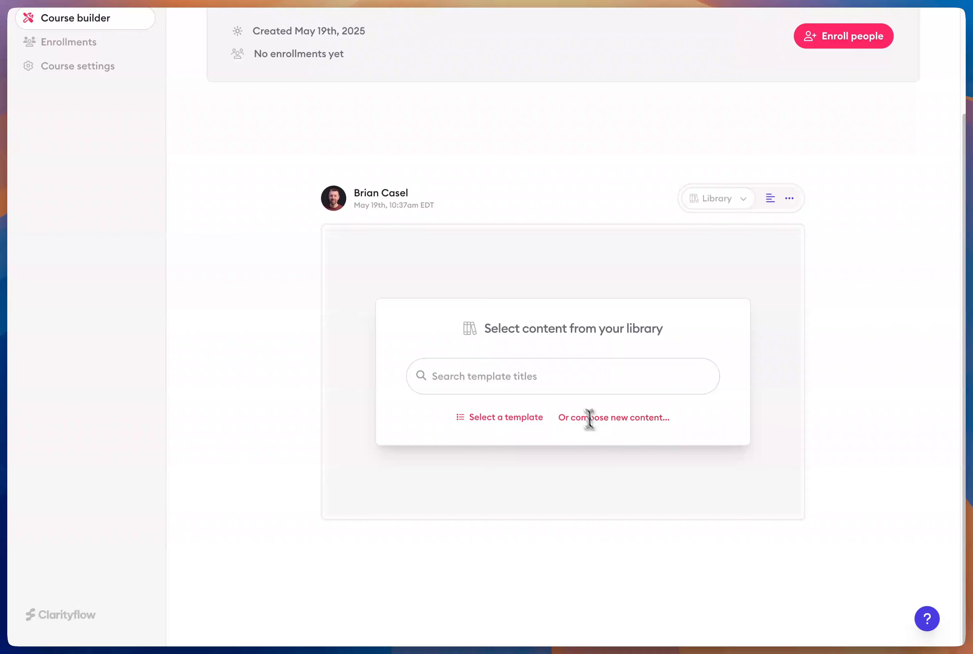
click(577, 383)
text(wo)
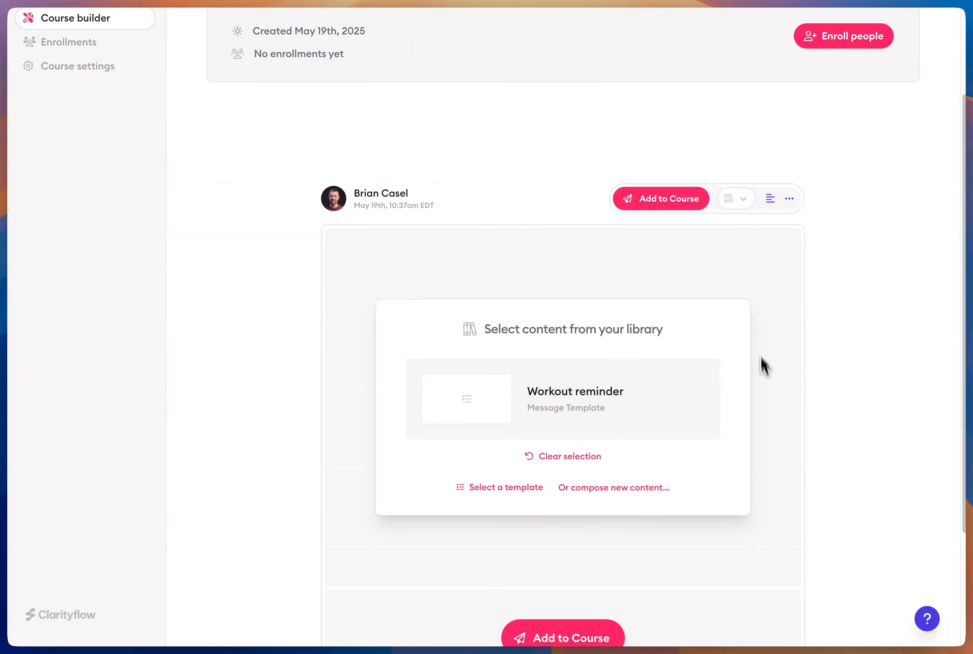
click(669, 200)
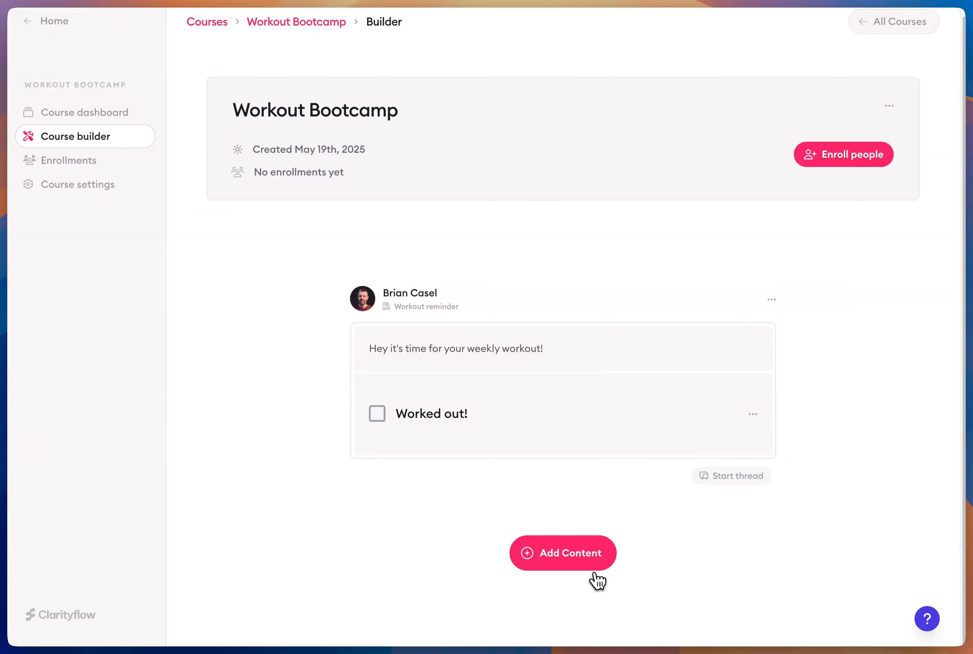
click(890, 106)
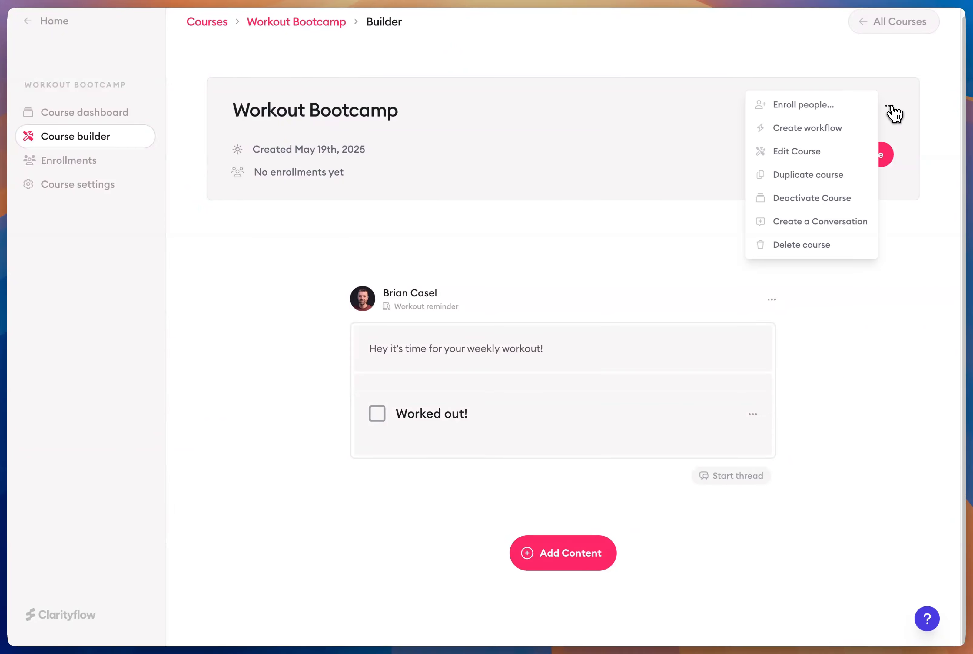
click(826, 128)
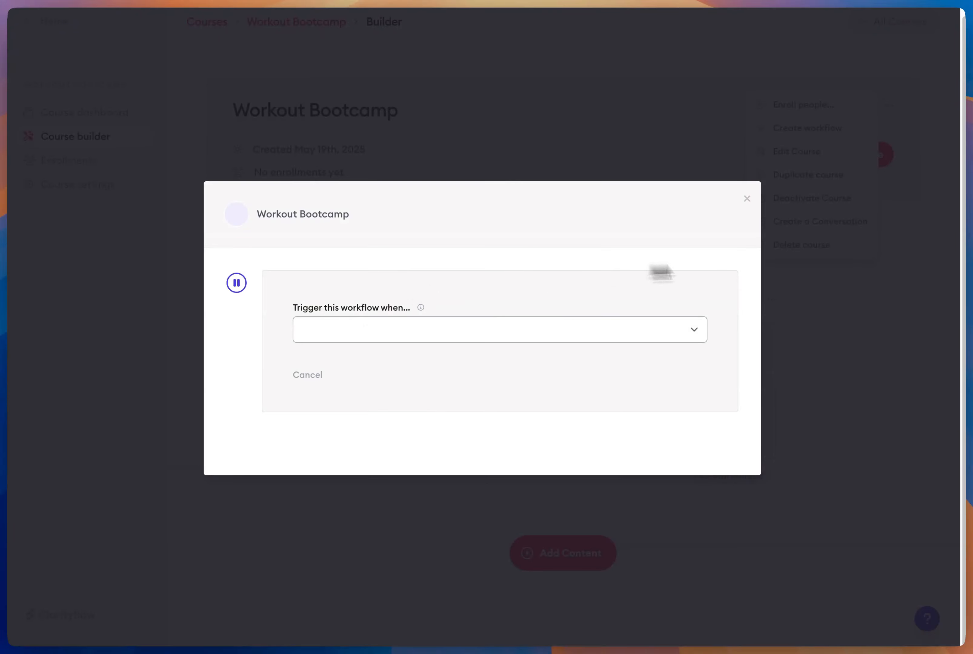
click(886, 369)
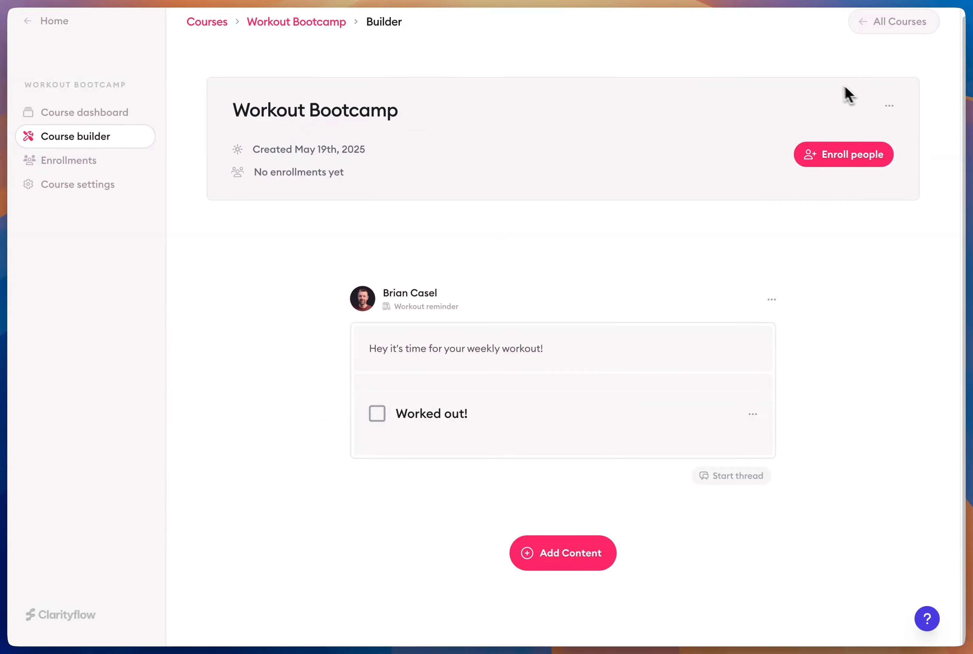
Start a workflow for the Workout Bootcamp course that is triggered when a conversation is created
click(891, 108)
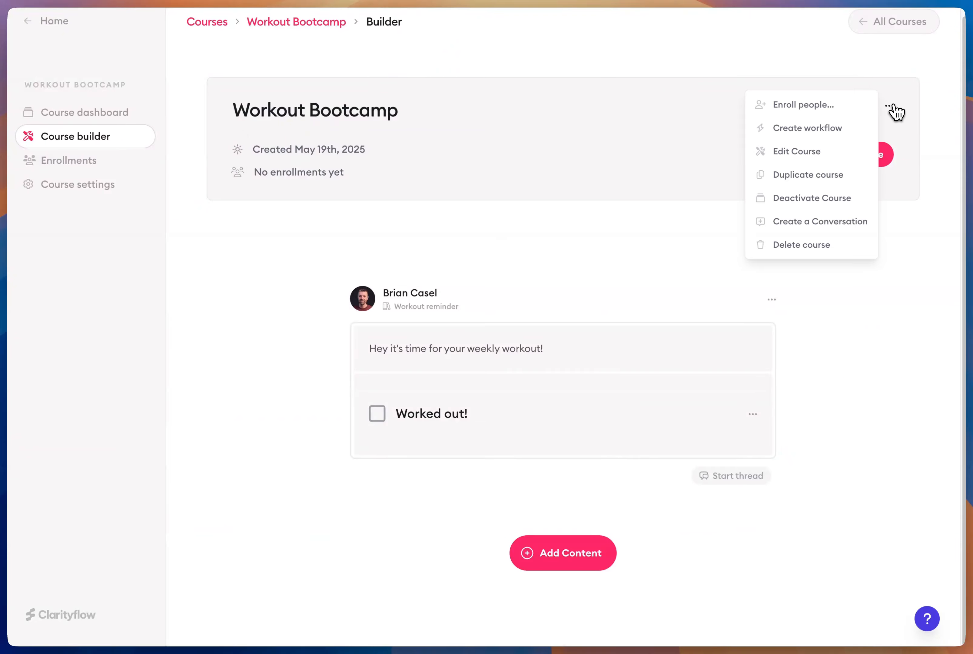
click(802, 129)
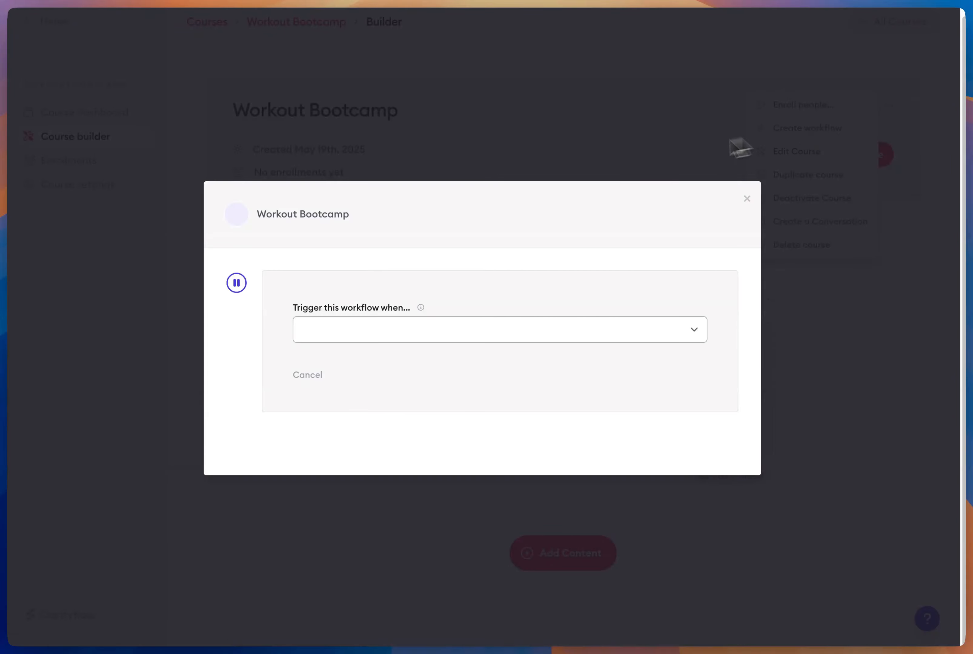
click(418, 330)
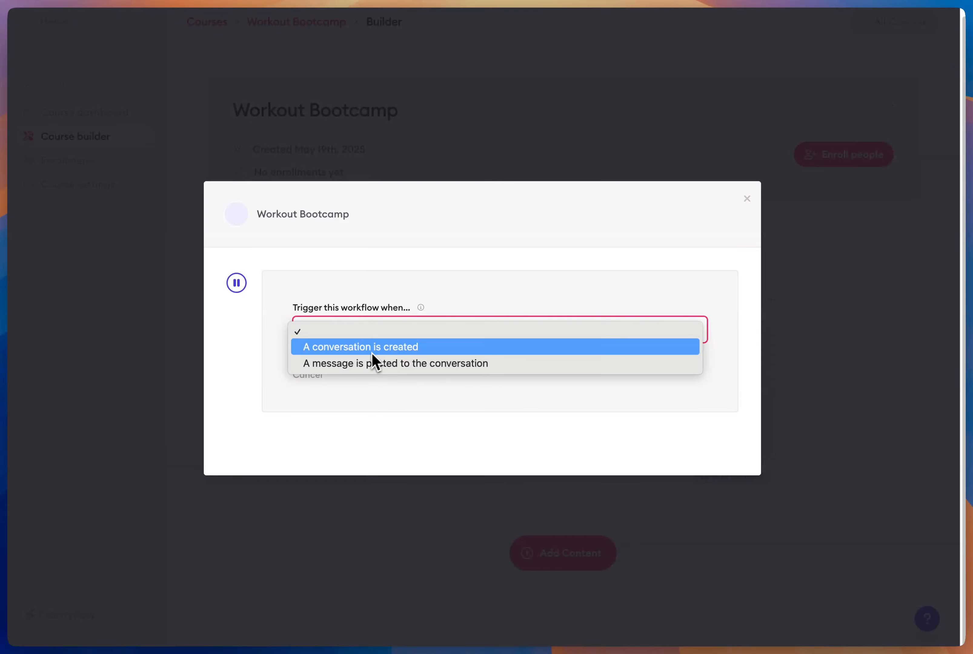
click(327, 351)
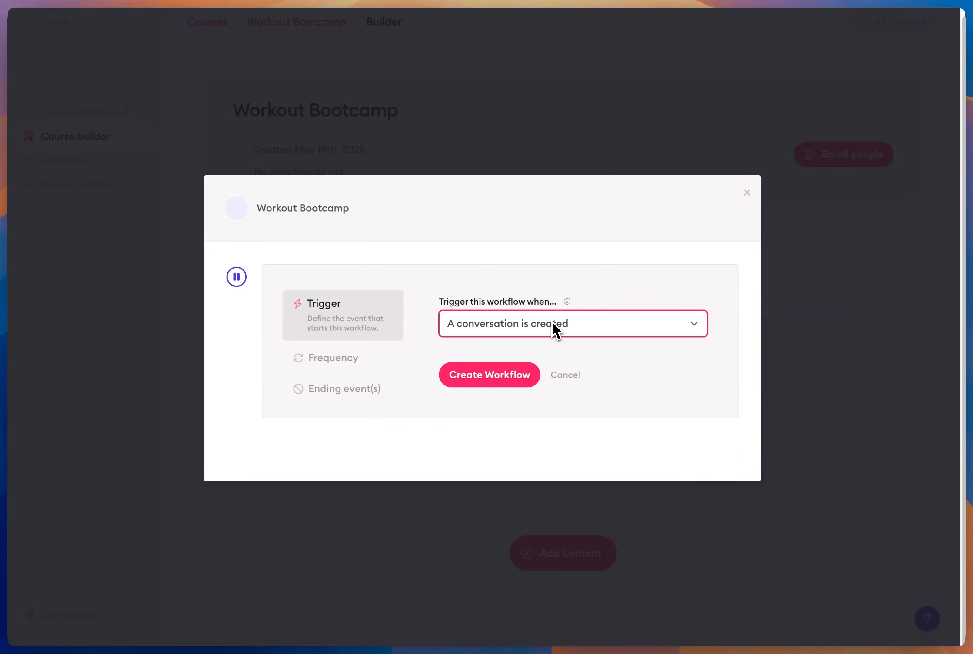
Set the course workflow to repeat on a schedule after the first run, every week, with the end type Never
click(378, 360)
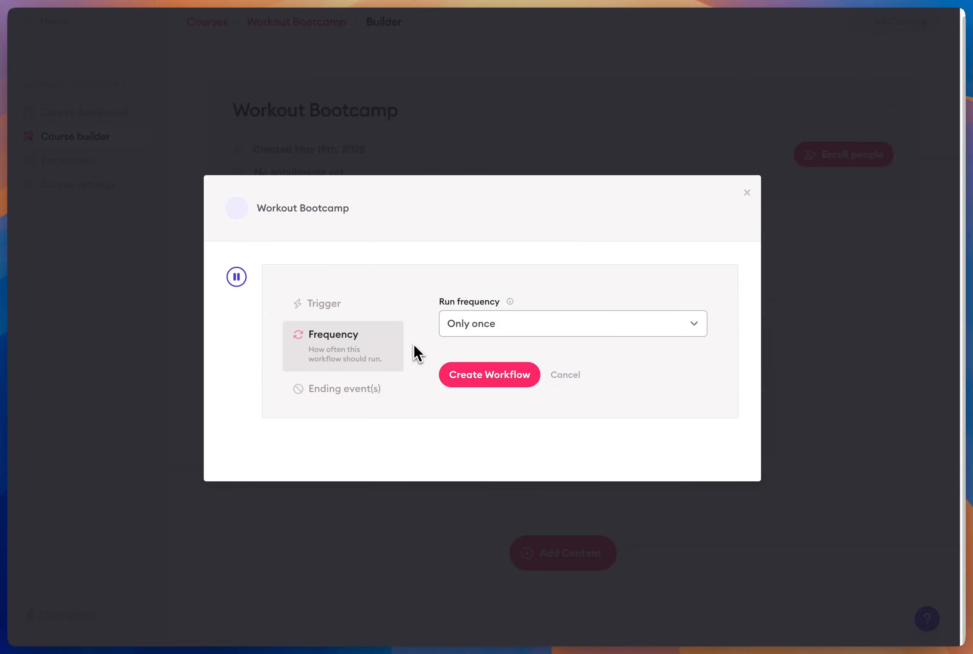
click(515, 329)
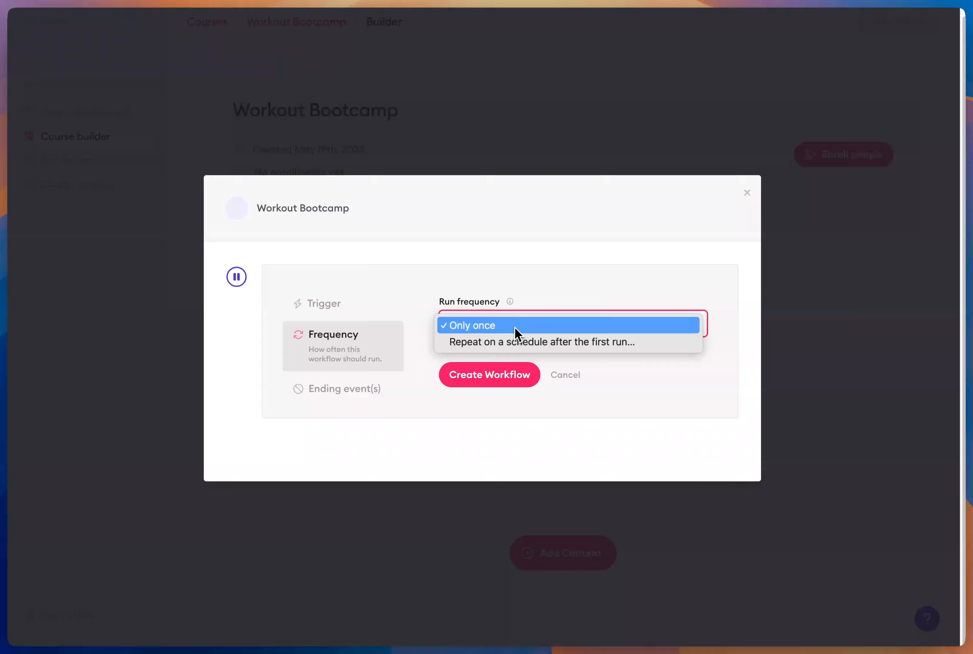
click(515, 344)
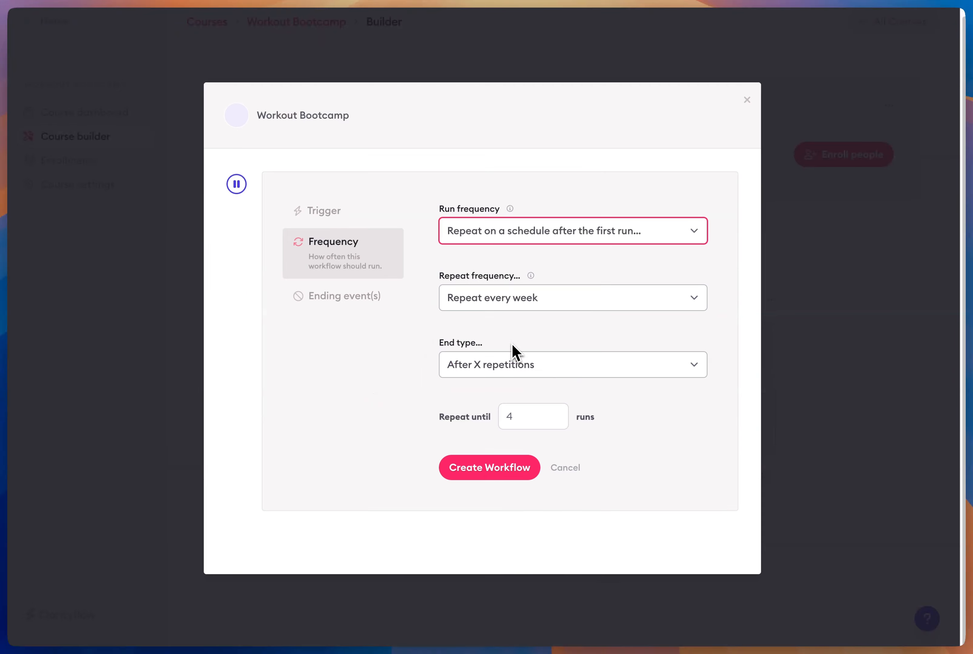
click(512, 365)
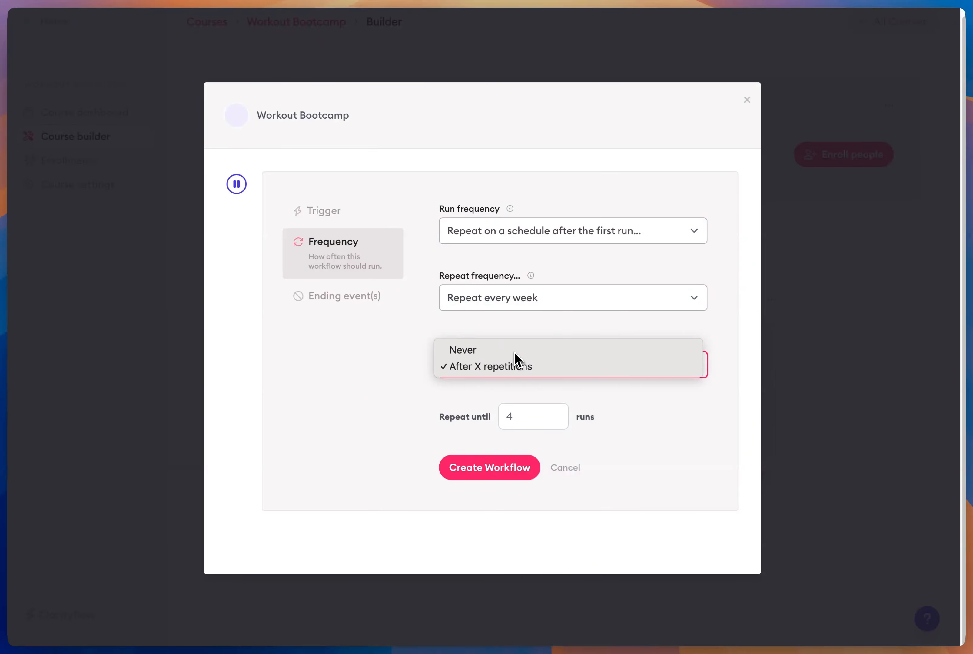
click(473, 348)
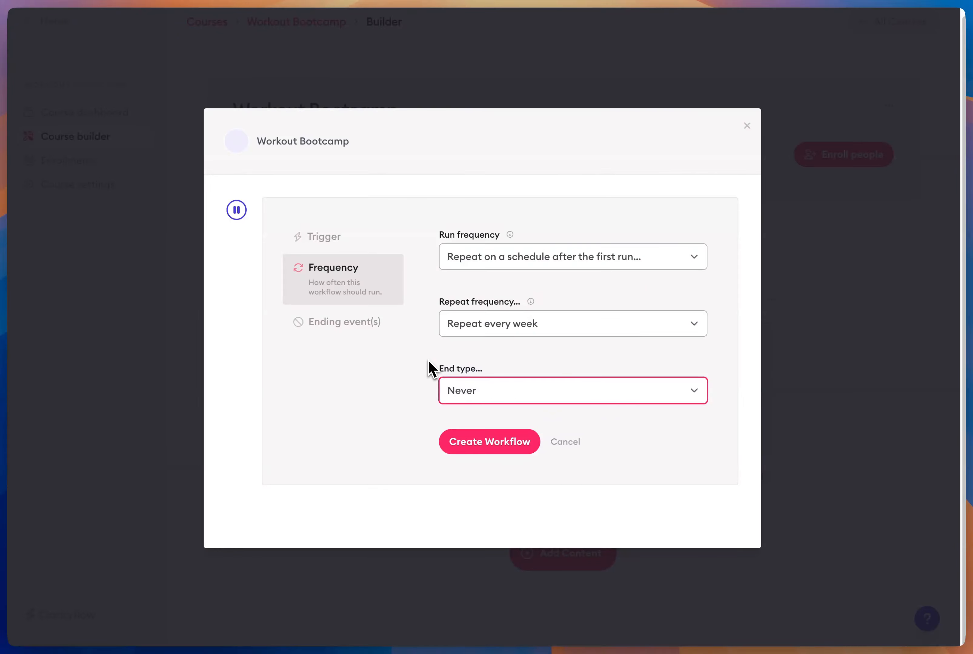
click(485, 325)
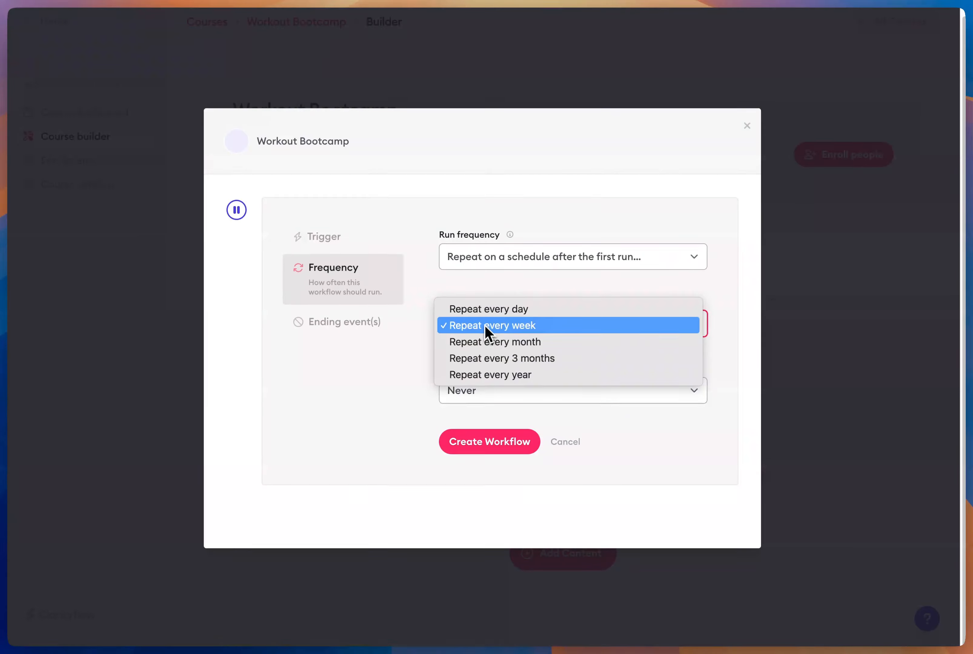
click(518, 329)
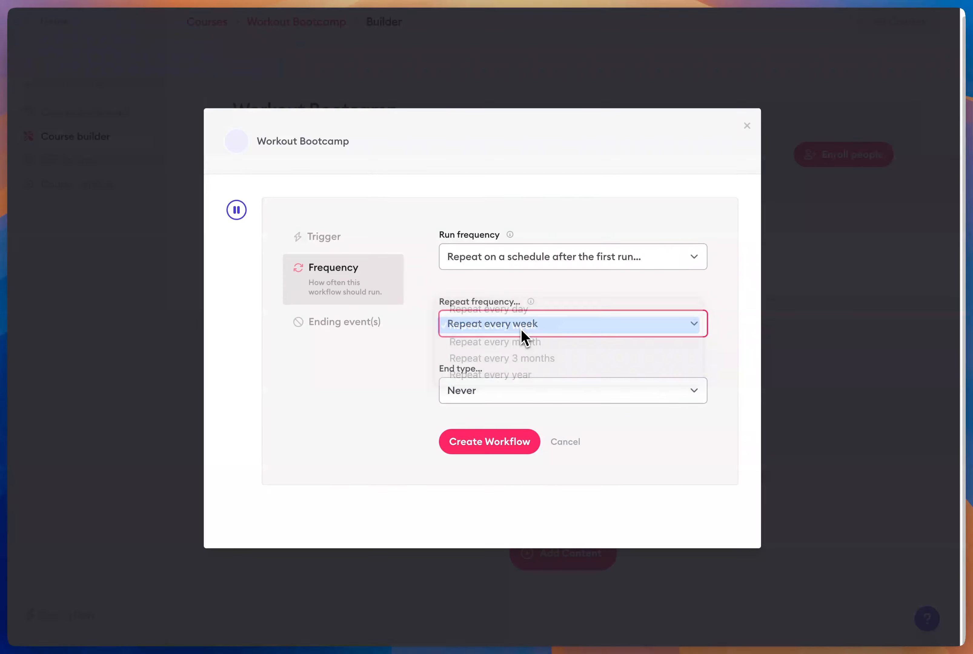
Change the schedule's end type to After X repetitions and limit it to 8 runs
click(490, 391)
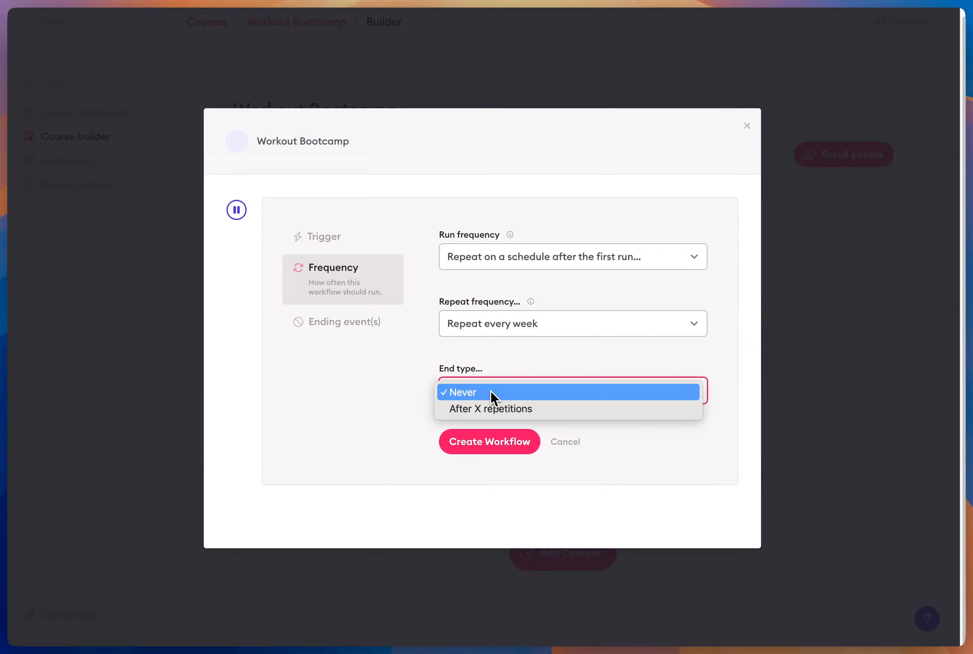
click(490, 410)
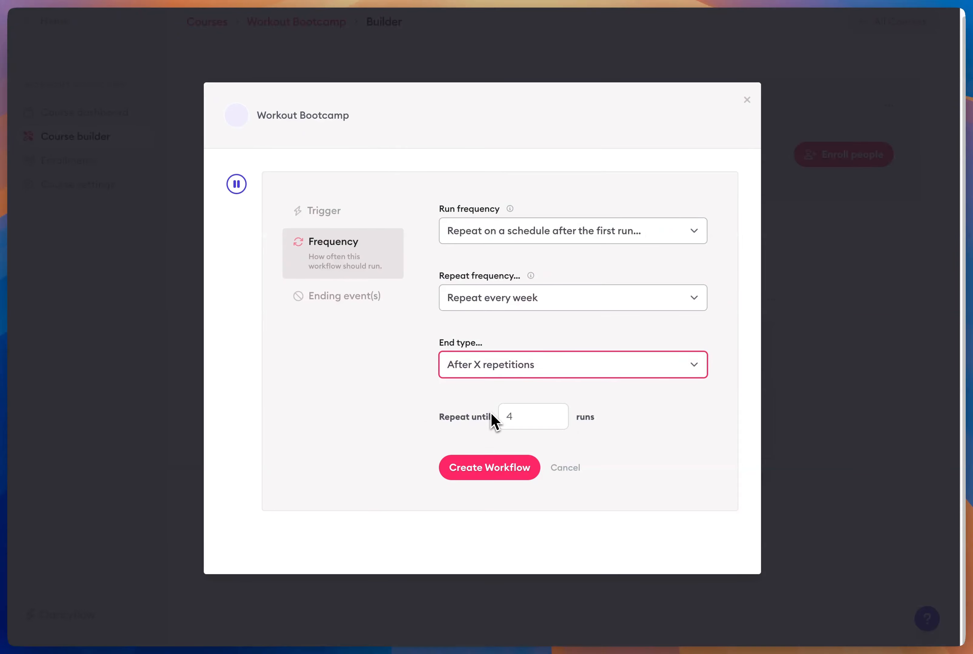
double_click(516, 417)
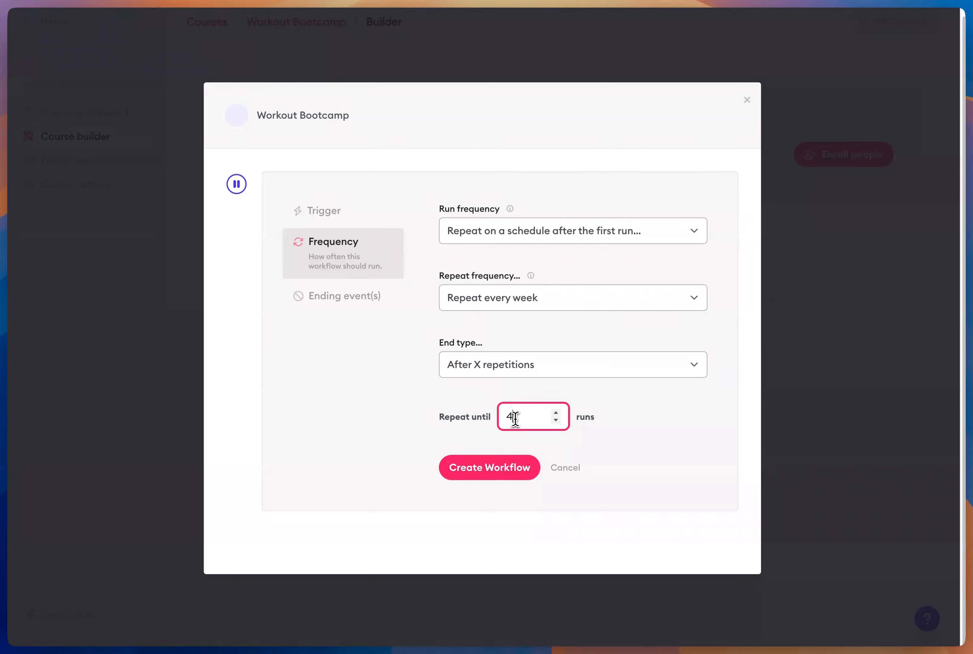
text(8)
click(479, 406)
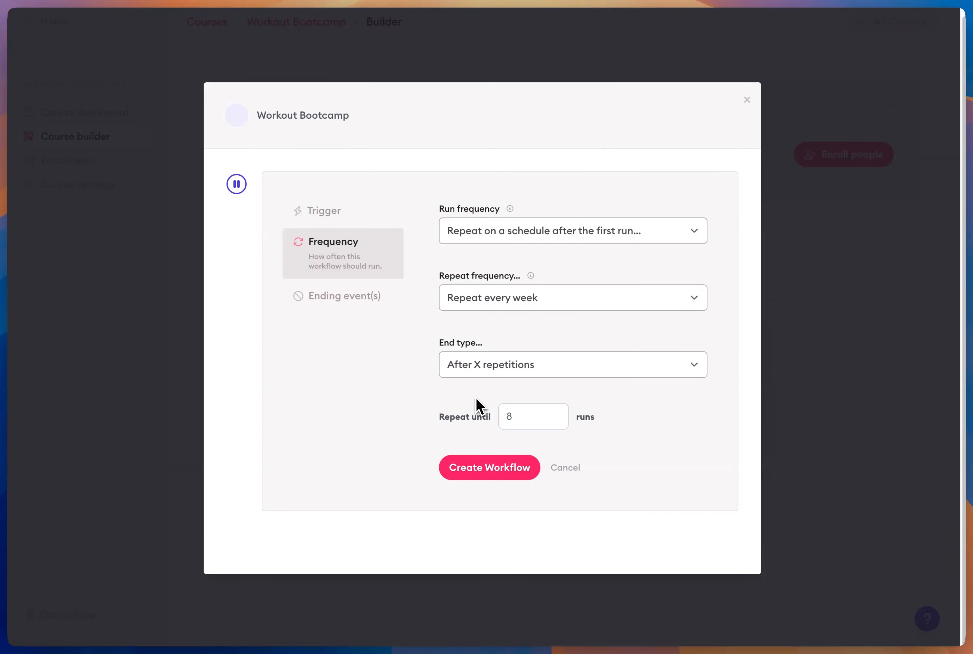
Try the Never end type for the schedule and switch back to After X repetitions
click(498, 368)
click(502, 351)
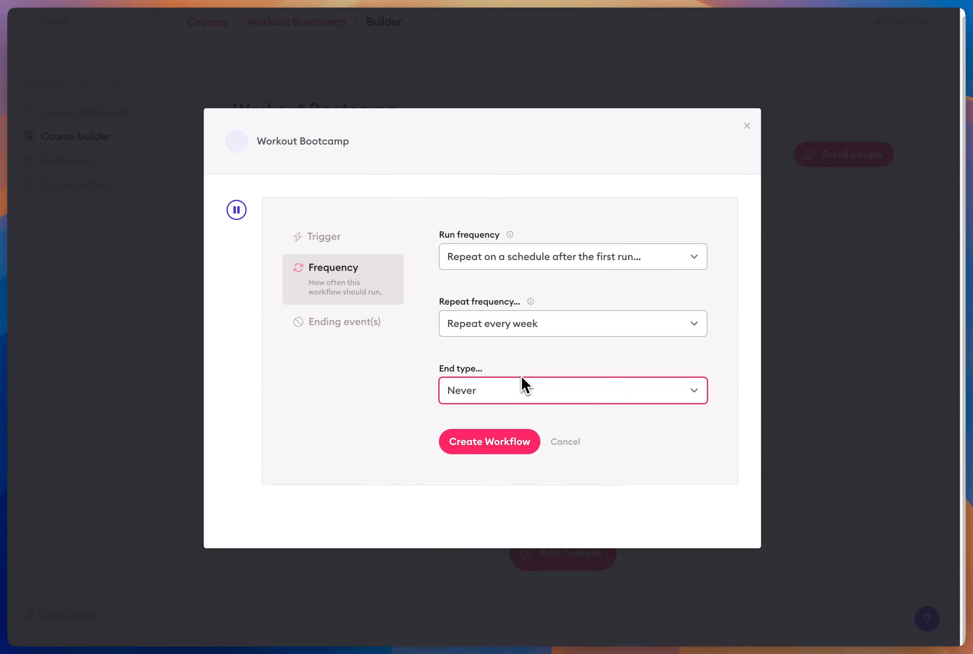
click(526, 393)
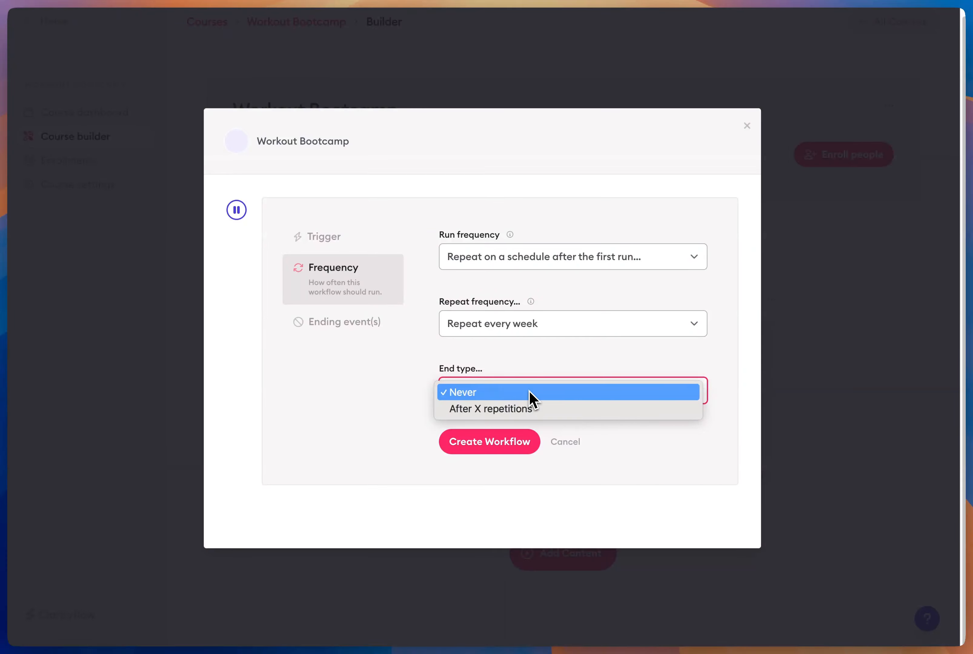
click(400, 386)
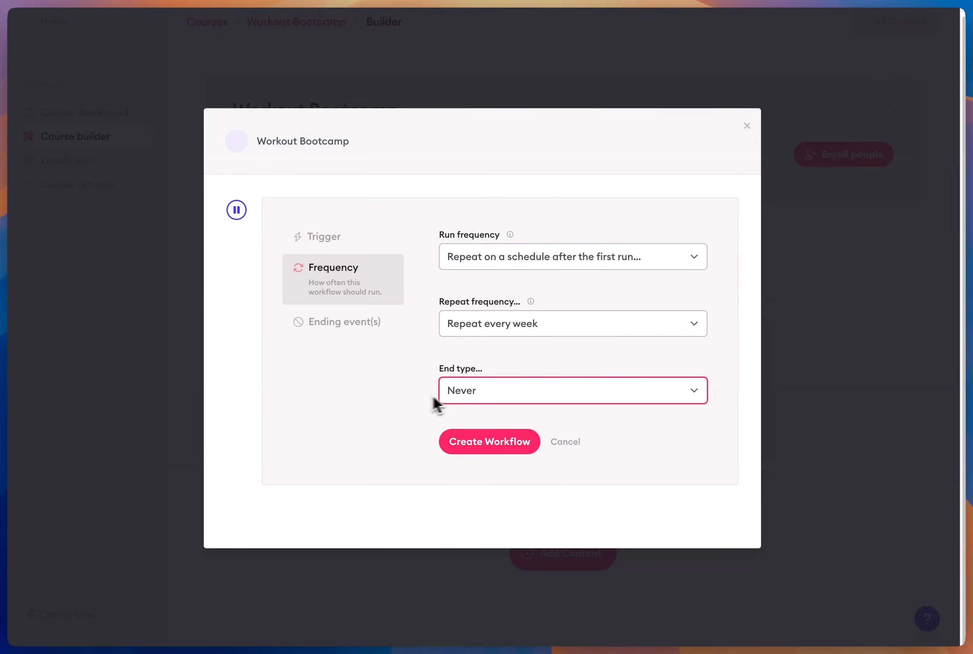
click(514, 396)
click(510, 411)
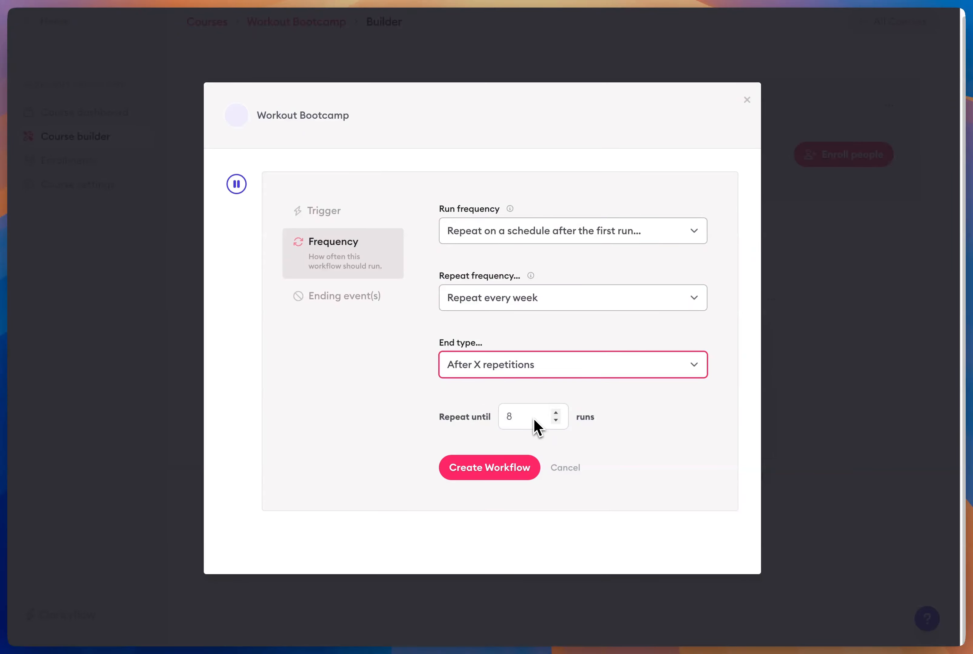
Create the workflow and add a step that posts the "Workout reminder" message template into the conversation
click(490, 472)
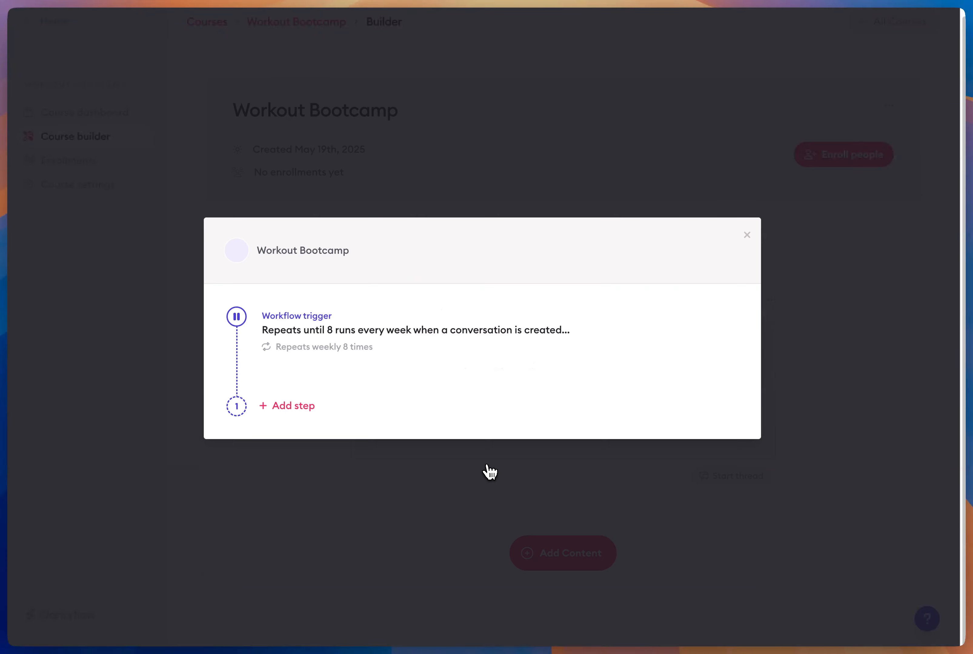
click(285, 407)
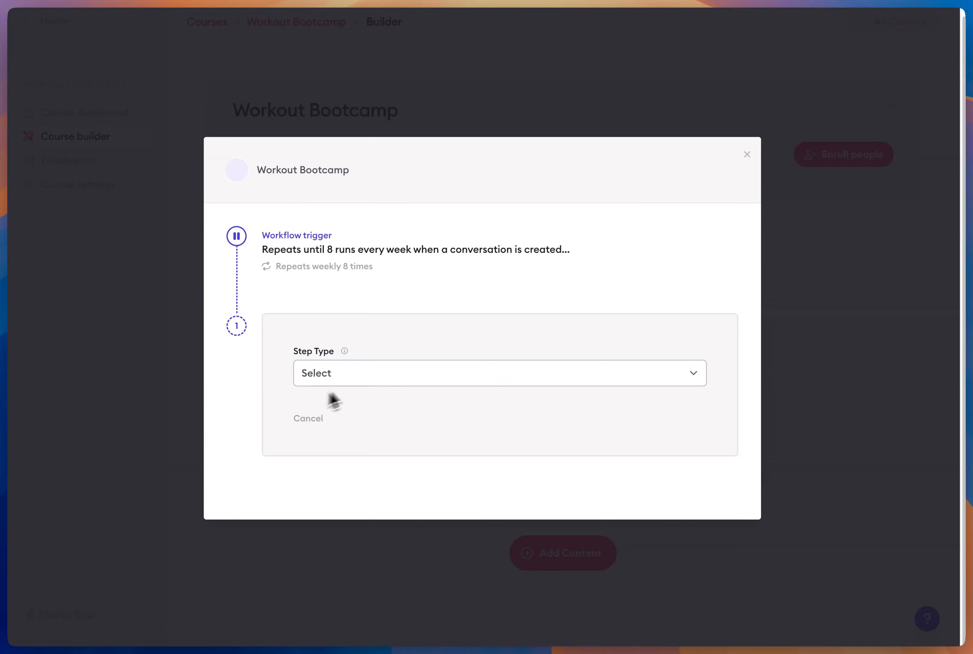
click(369, 376)
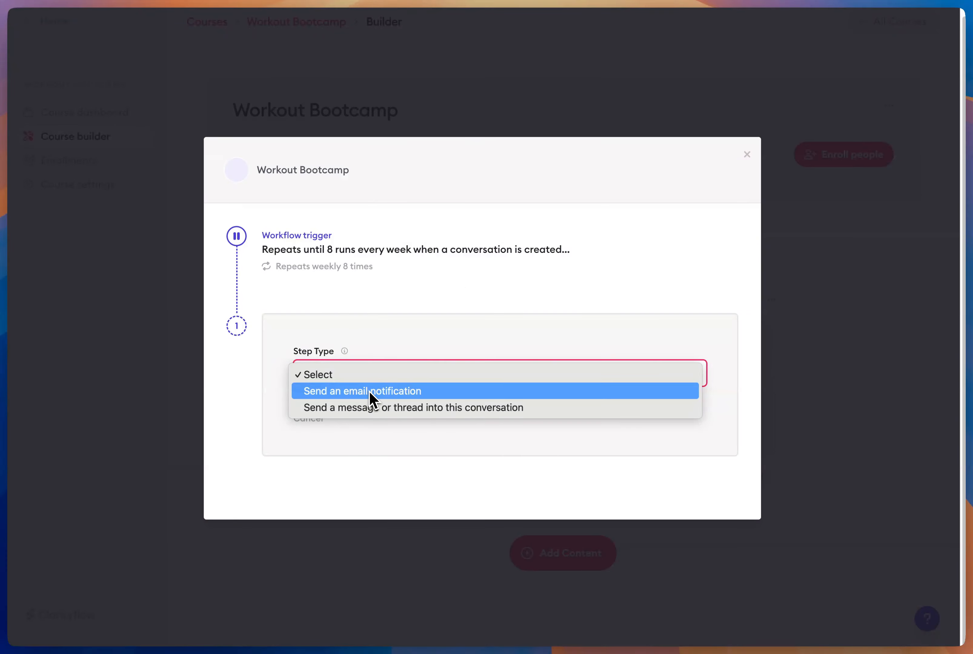
click(382, 408)
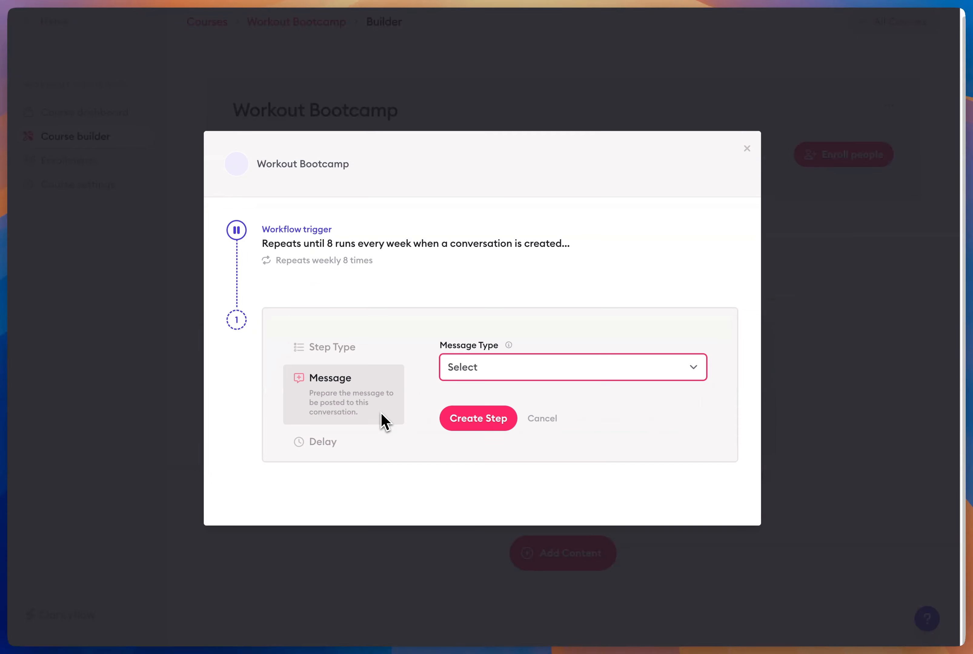
click(505, 364)
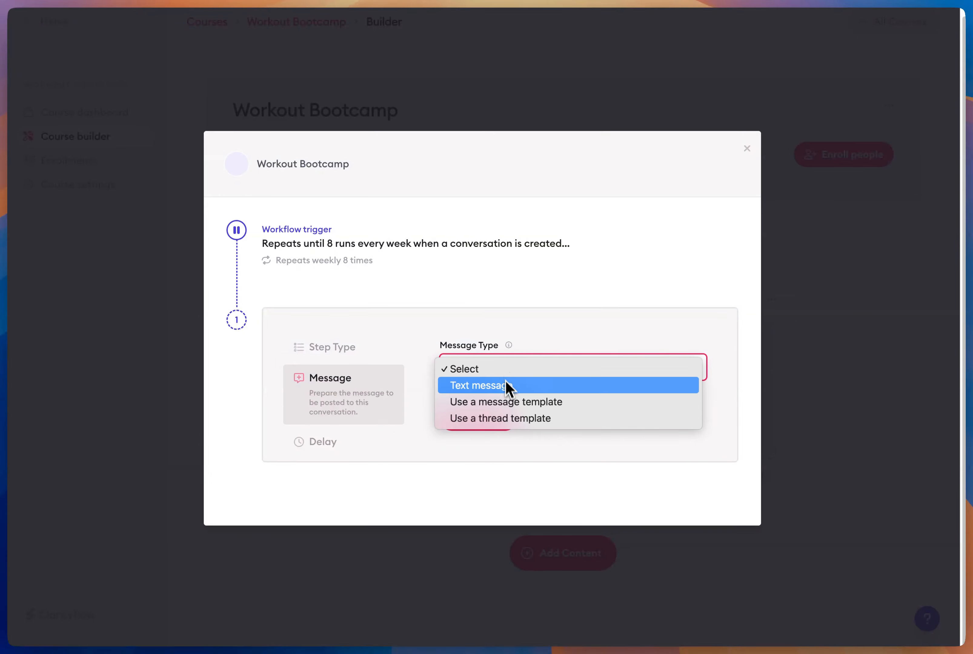
click(507, 405)
click(504, 342)
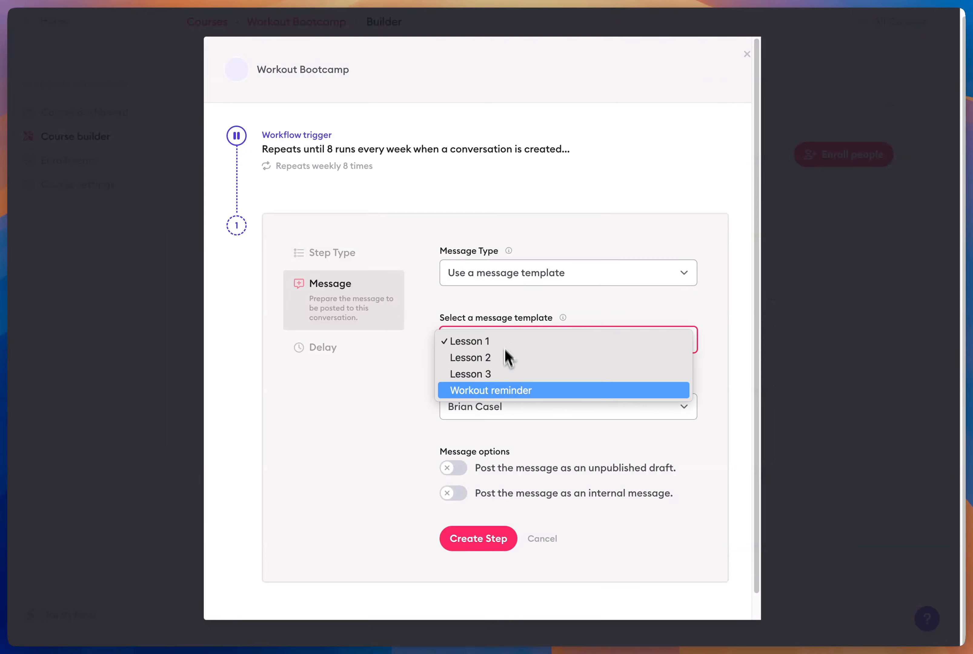
click(509, 391)
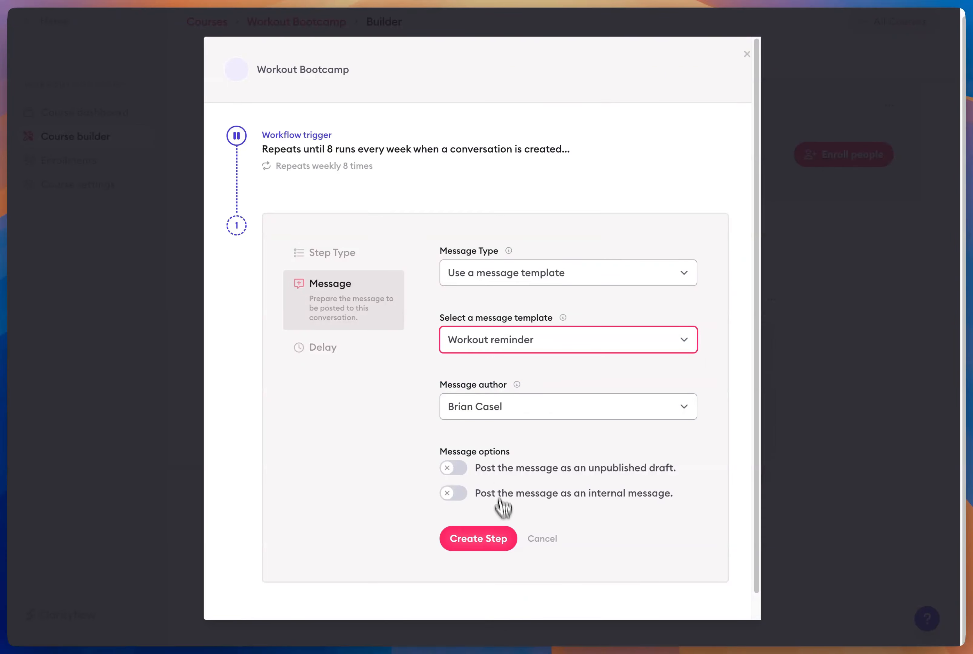
click(499, 543)
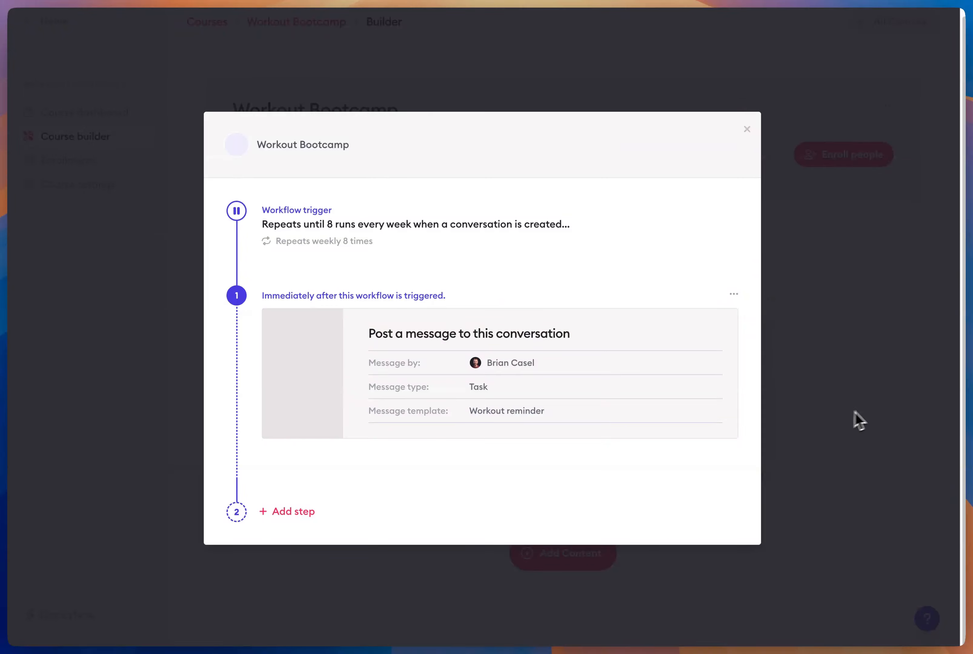
Close the course workflow, reopen it to review its setup, and return to the course builder
click(872, 409)
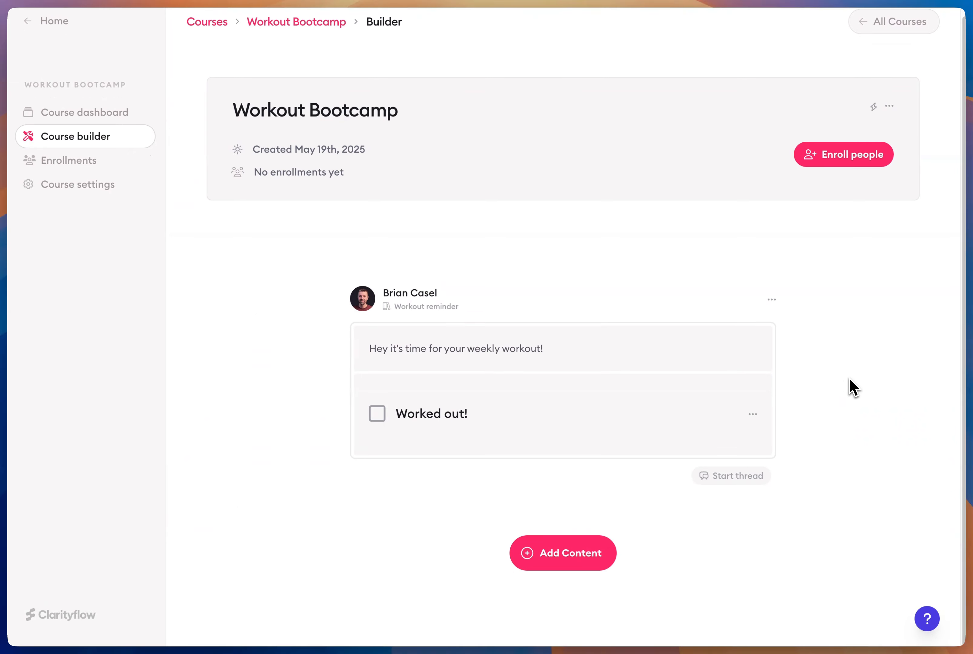
click(875, 108)
click(896, 331)
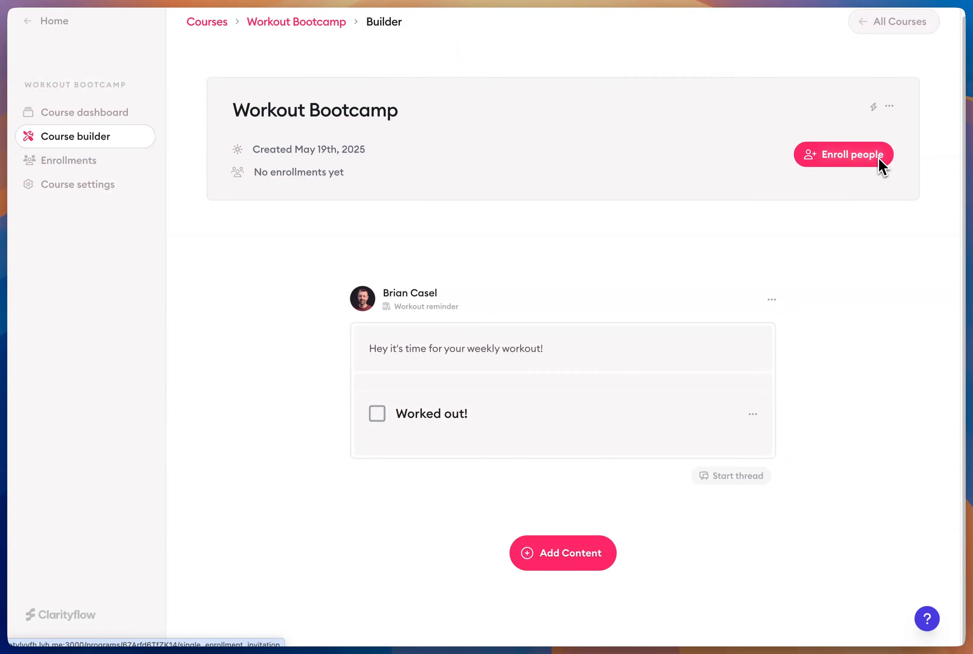
Search the contacts for "test" and enroll the last matching contact in the Workout Bootcamp course
click(859, 159)
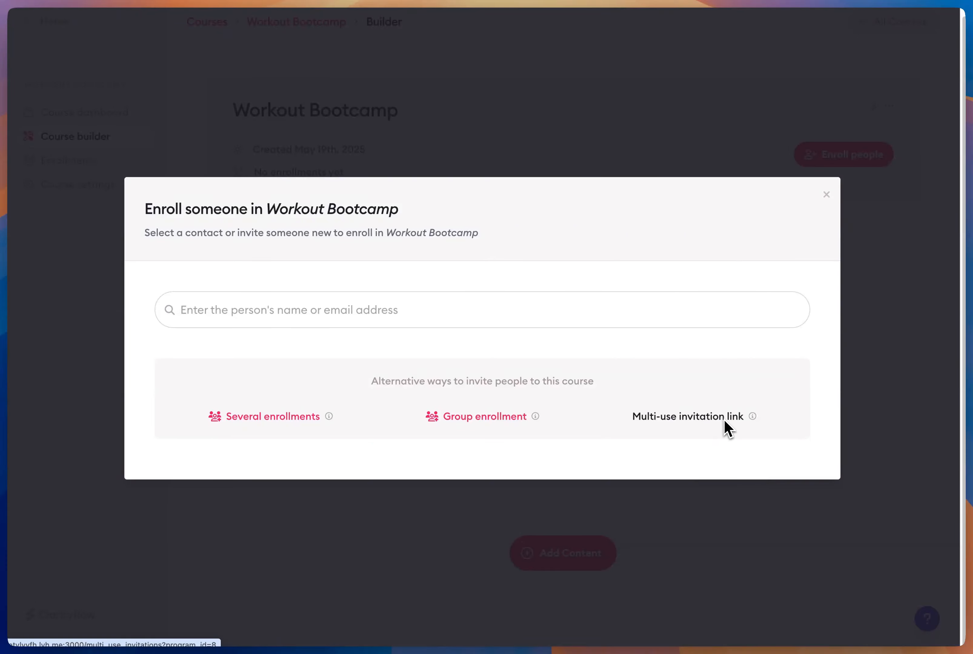
click(289, 304)
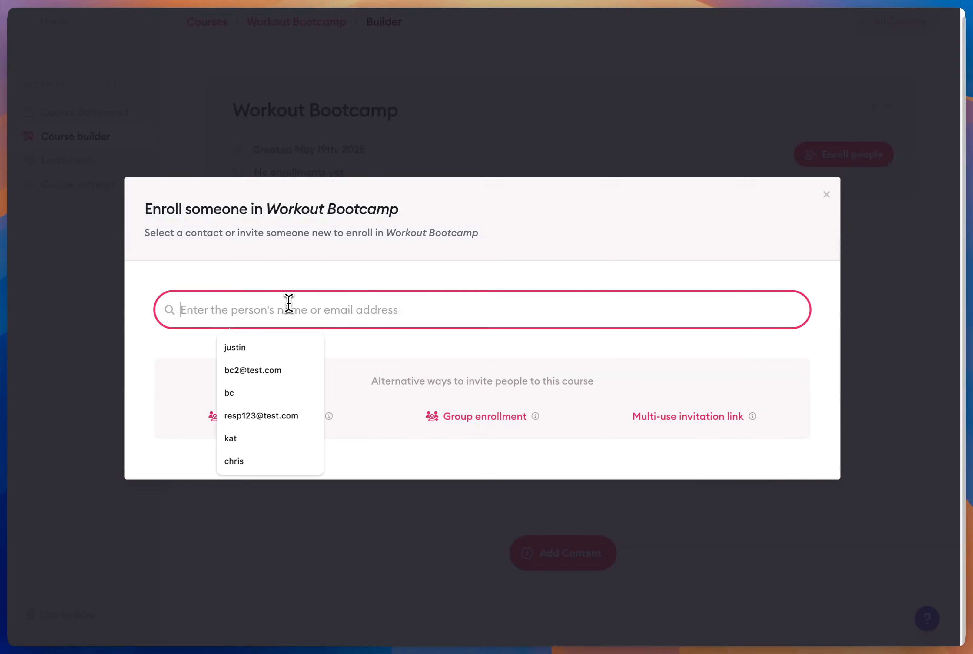
text(test)
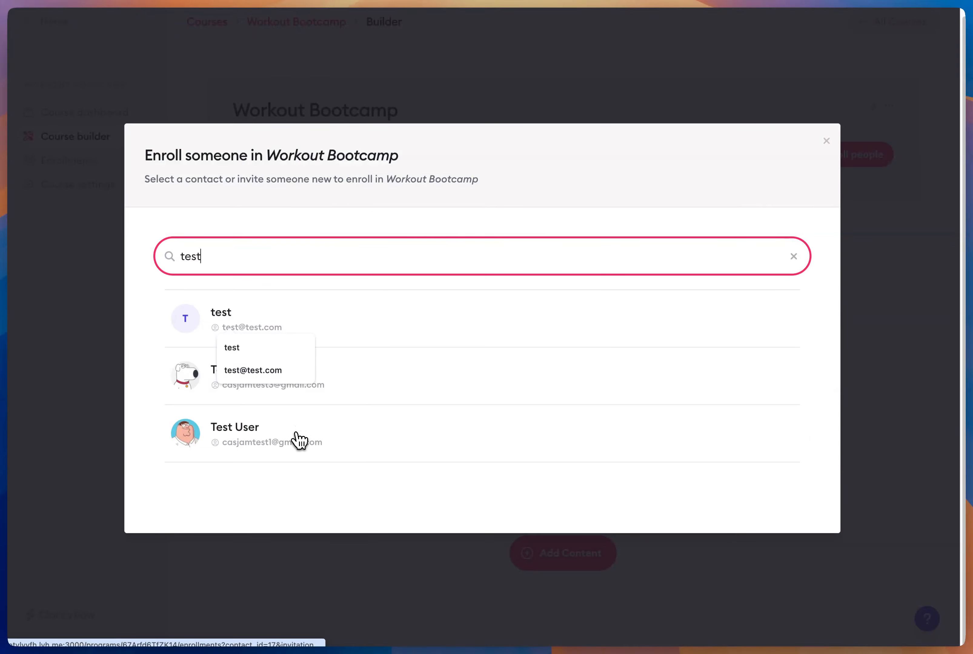
click(295, 433)
Open the enrolled contact's Workout Bootcamp conversation and mark the "Worked out!" task as complete
click(305, 93)
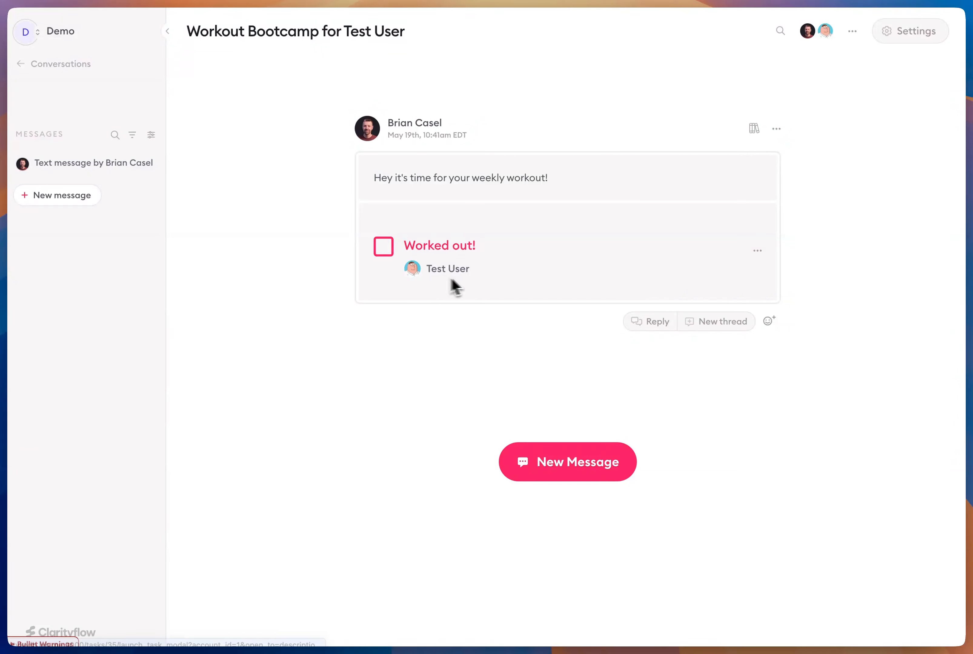
click(383, 250)
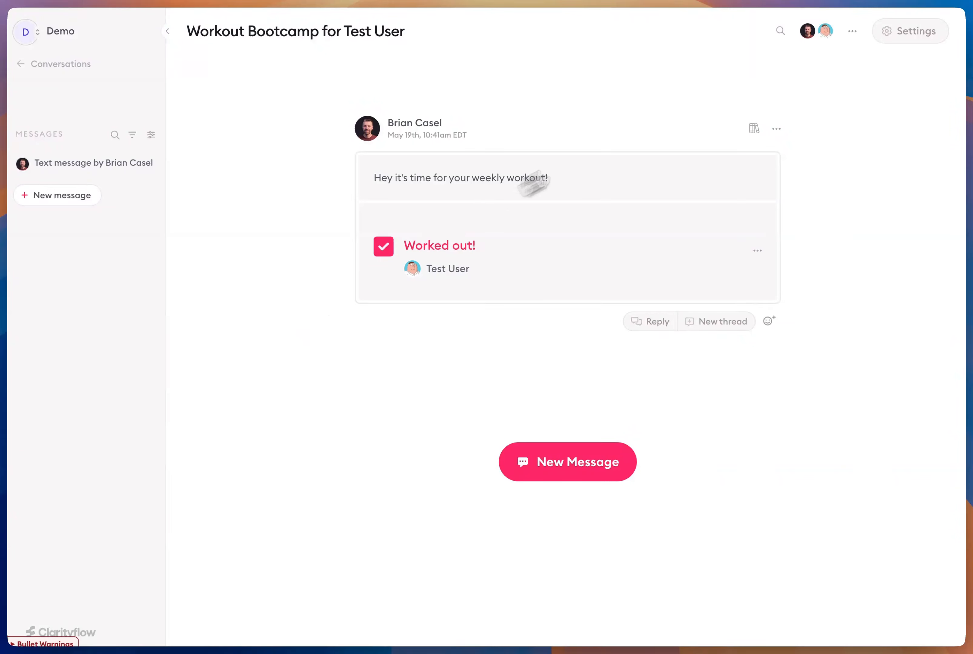
Review the conversation workflow's trigger, step and active status in the conversation's settings, and close the settings
click(902, 37)
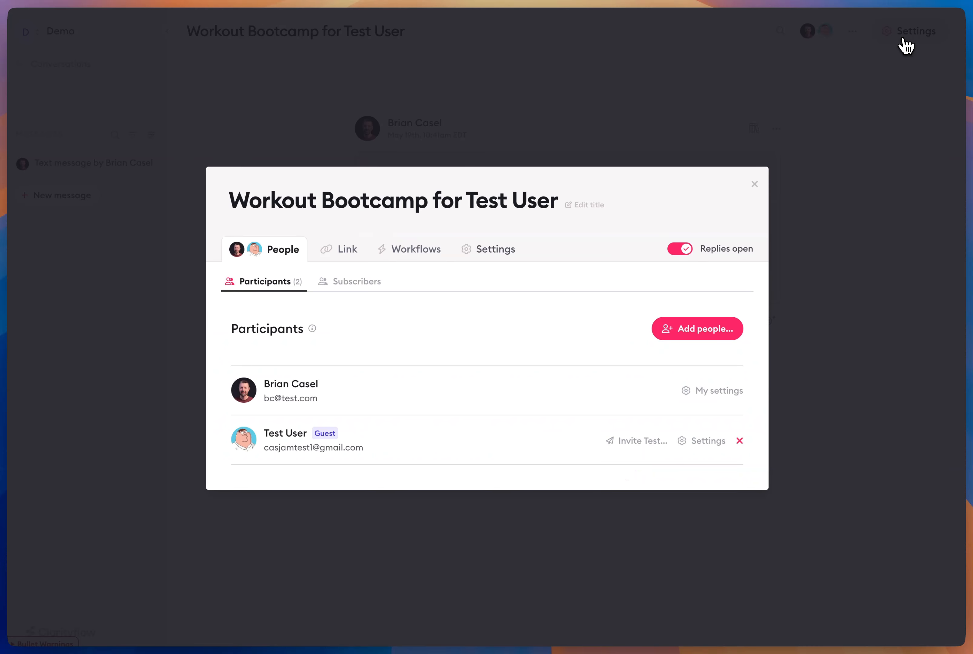
click(431, 251)
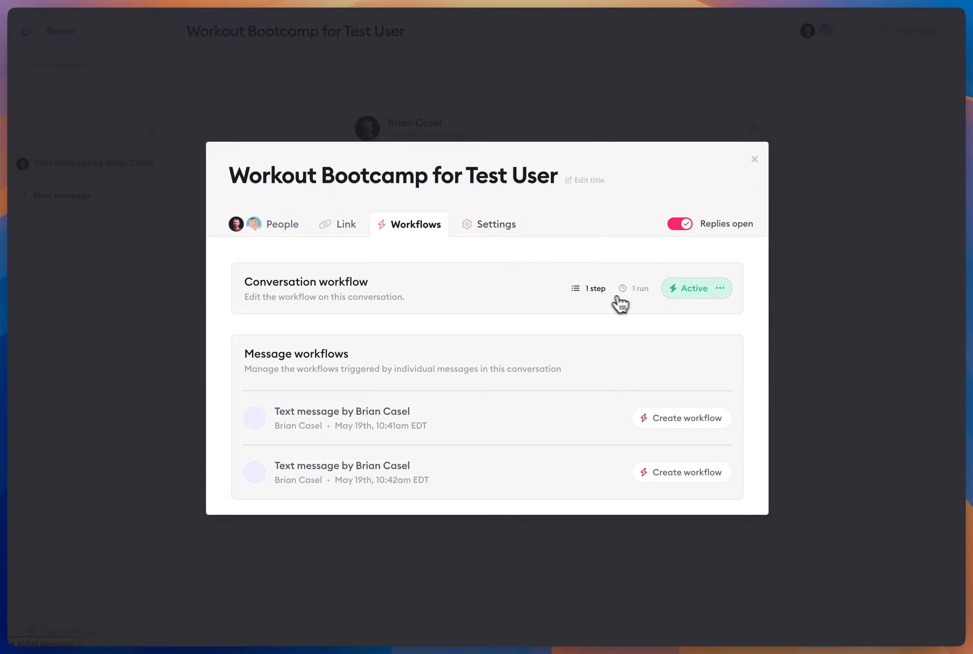
click(599, 296)
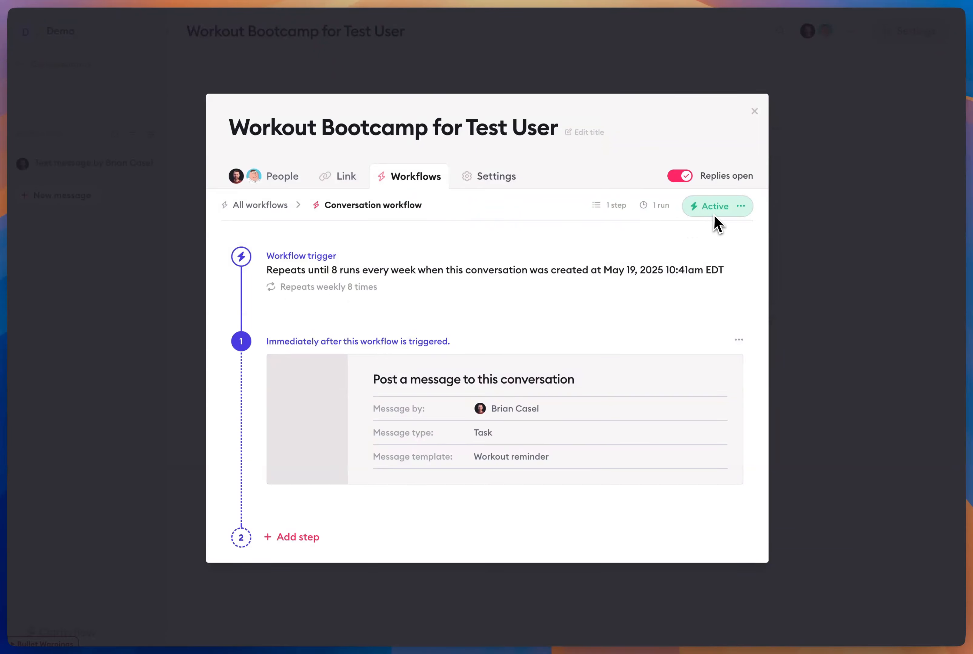
click(861, 317)
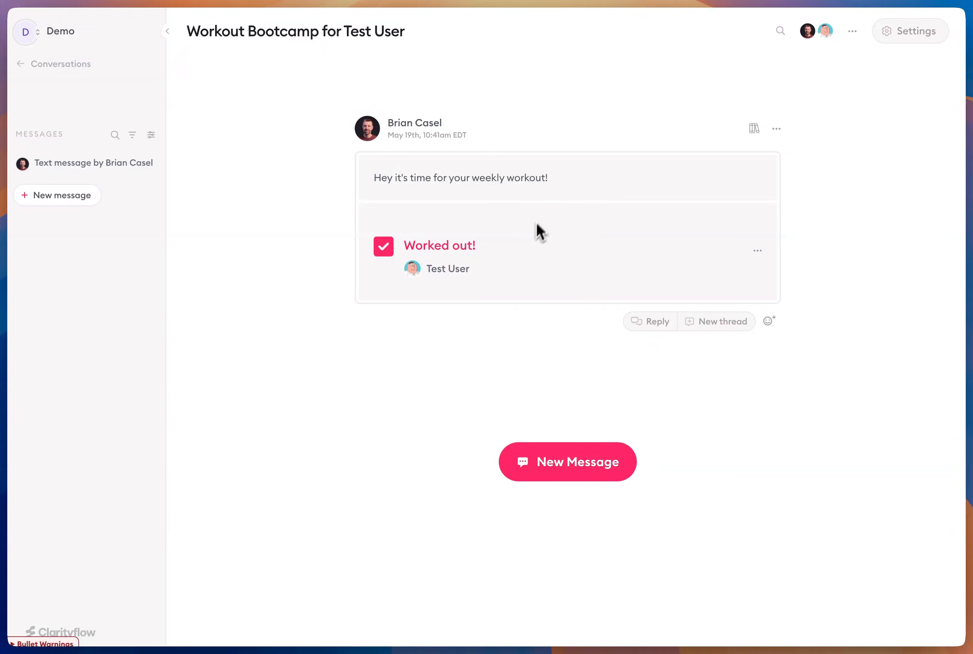